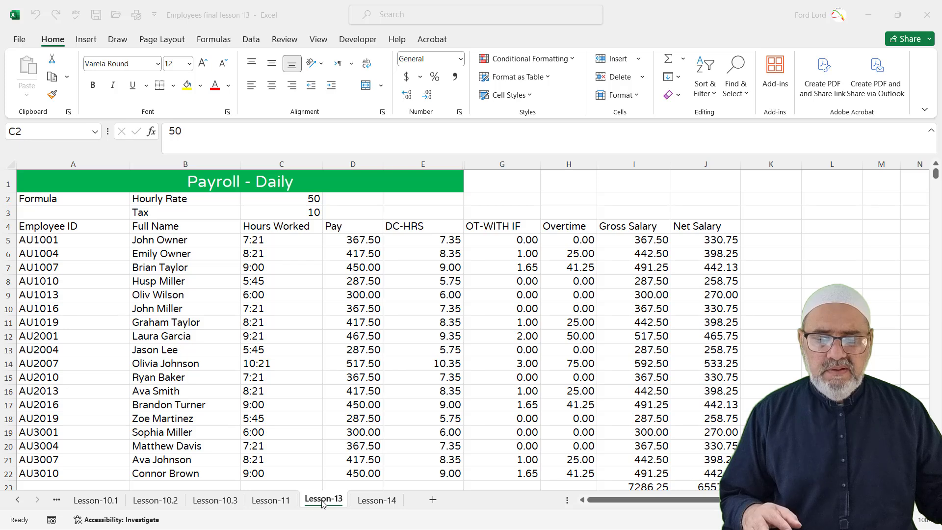
Switch to the Lesson-14 sheet and examine the Maximum and Minimum net salary formulas in M5 and M6
left_click(379, 501)
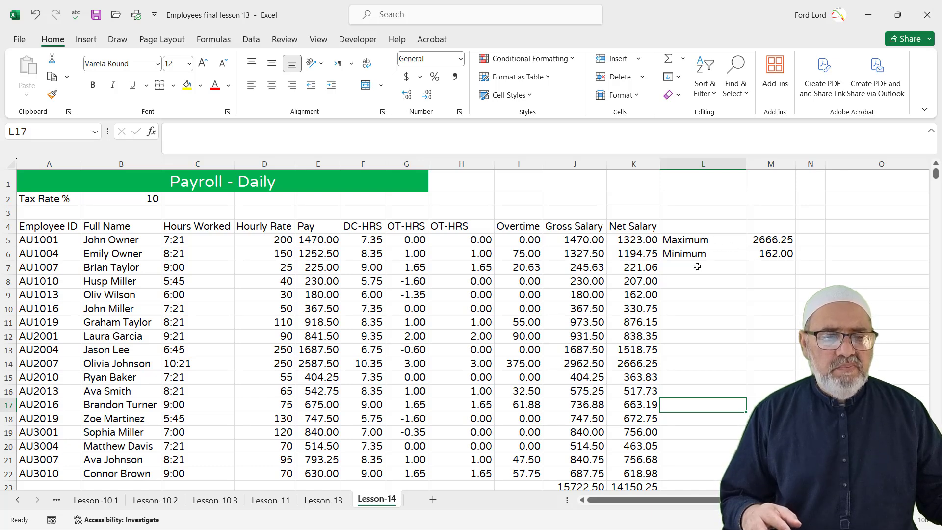
left_click(771, 241)
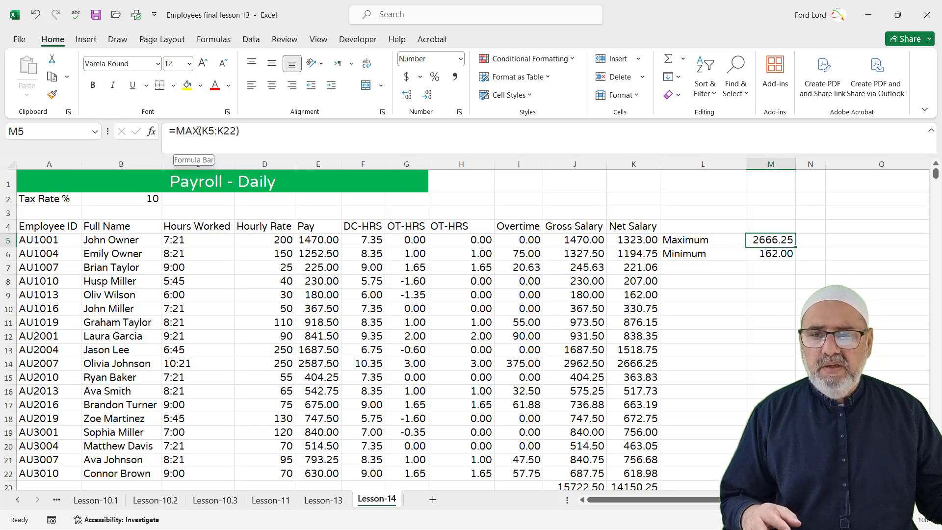
left_click(809, 309)
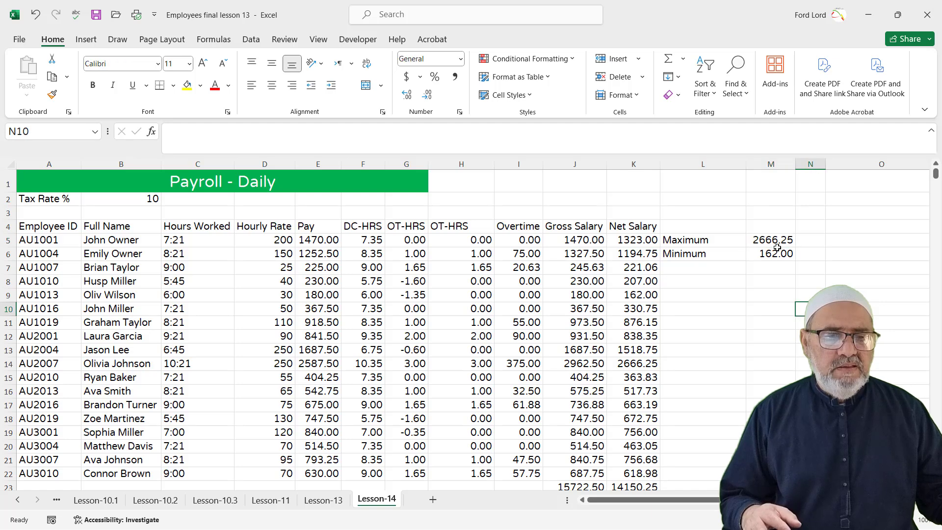
left_click(777, 242)
double_click(776, 243)
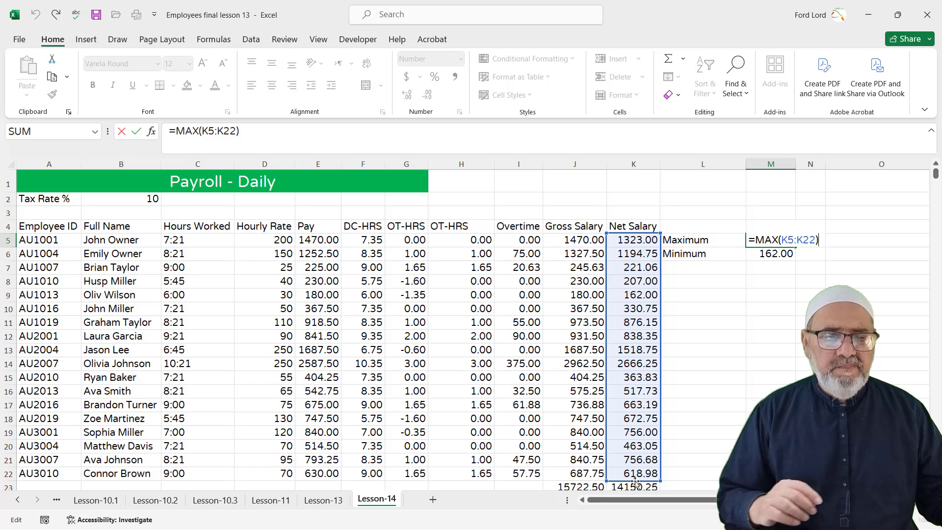
key("Return")
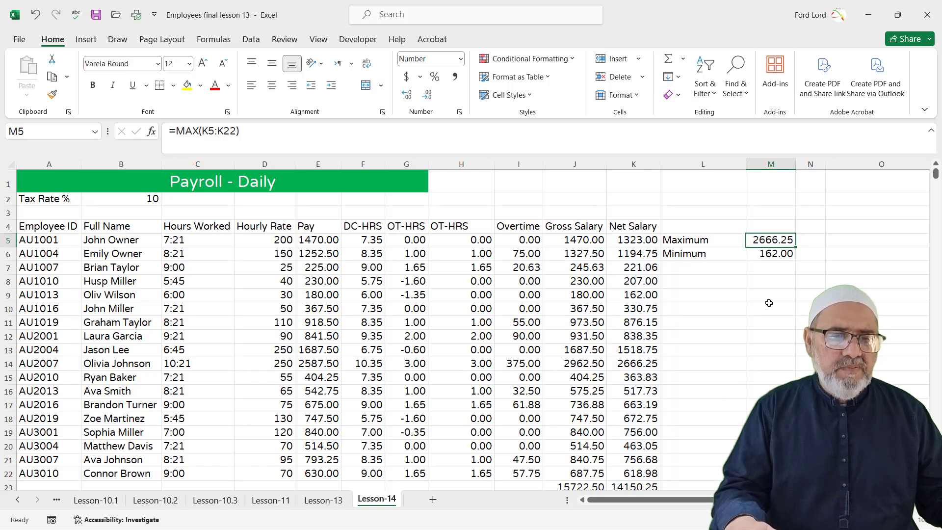
double_click(771, 255)
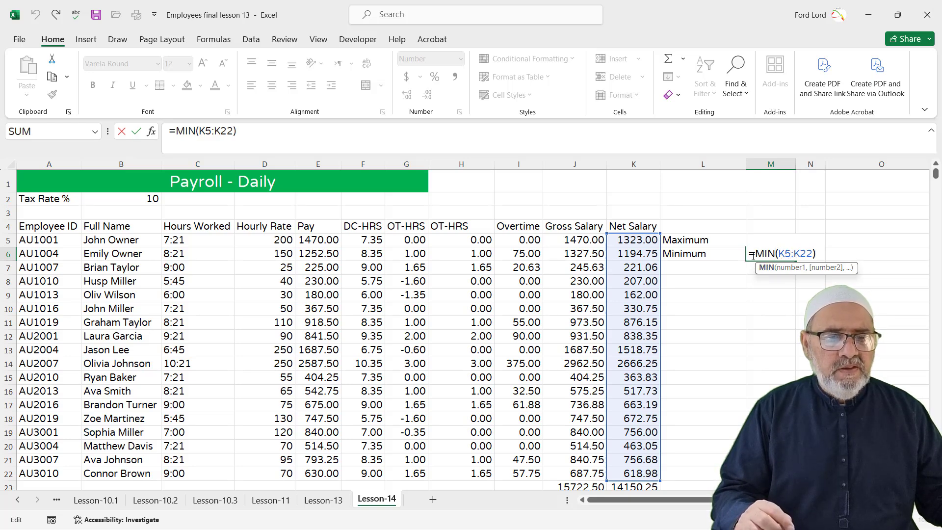
left_click(706, 308)
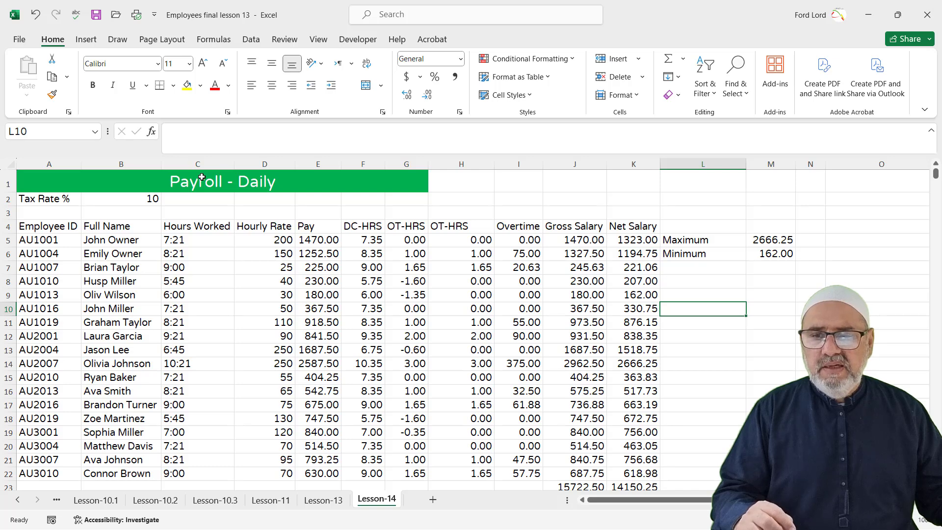
Hide columns C through J and widen column N
left_click_drag(198, 162, 552, 160)
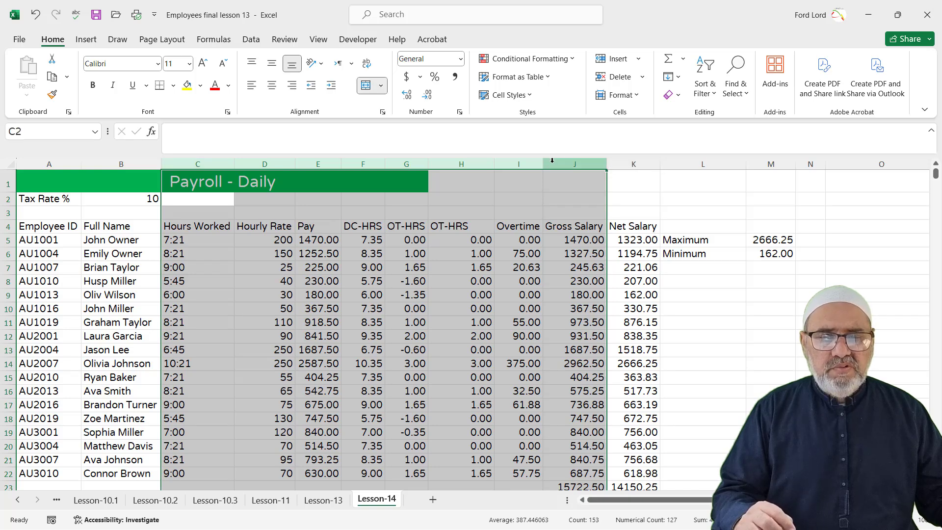
right_click(552, 160)
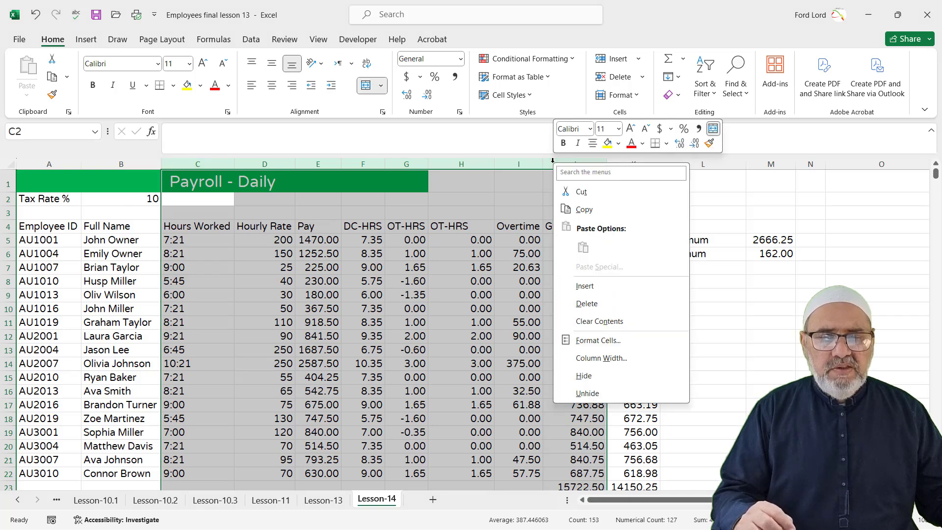
left_click(584, 376)
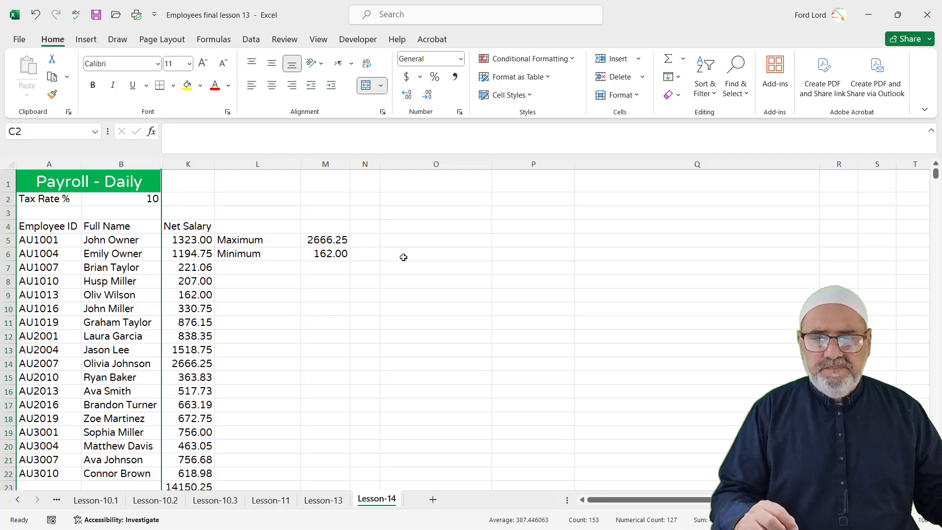
left_click_drag(381, 165, 410, 166)
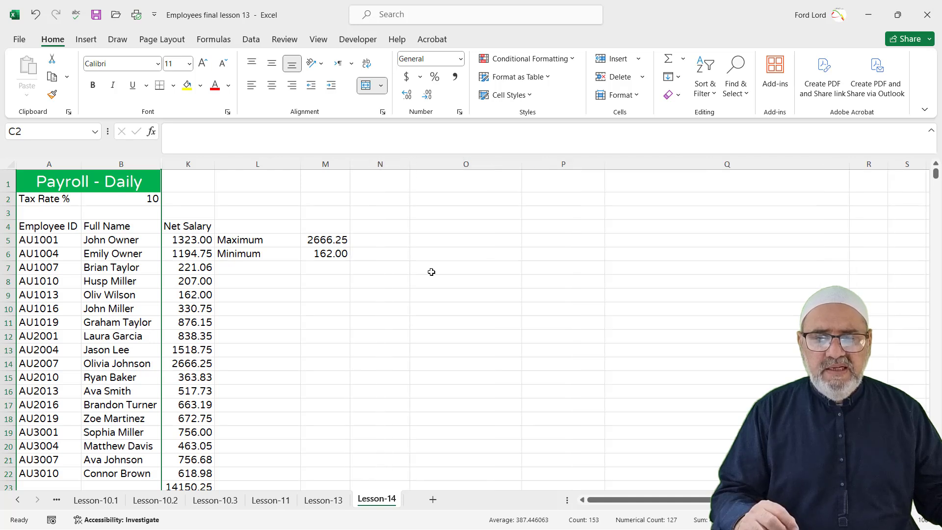
Enter the heading "Top 5 Salaries" in cell O5
left_click(420, 241)
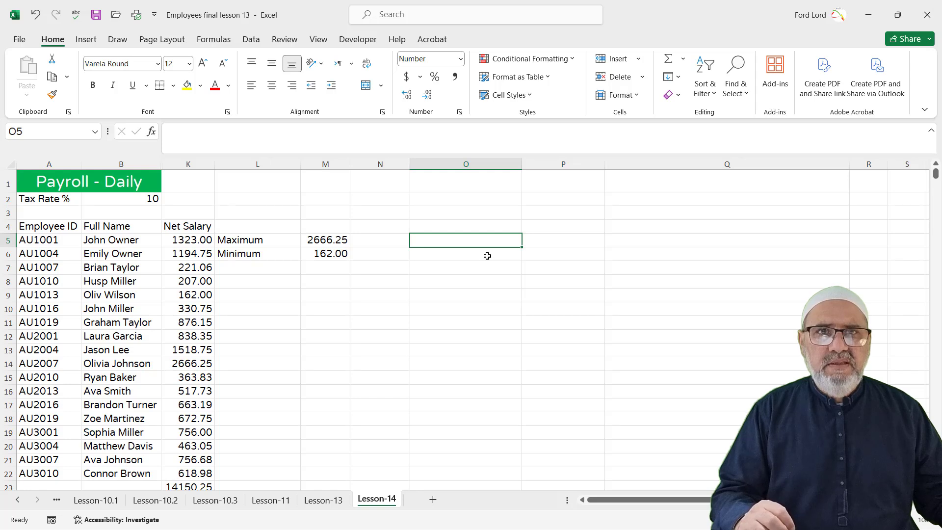
type("Top")
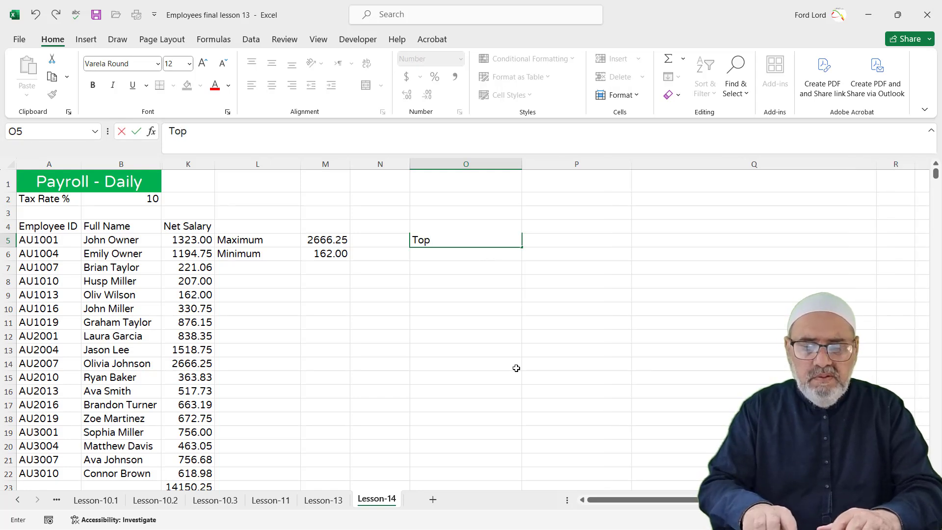
type(" 5 Salaries")
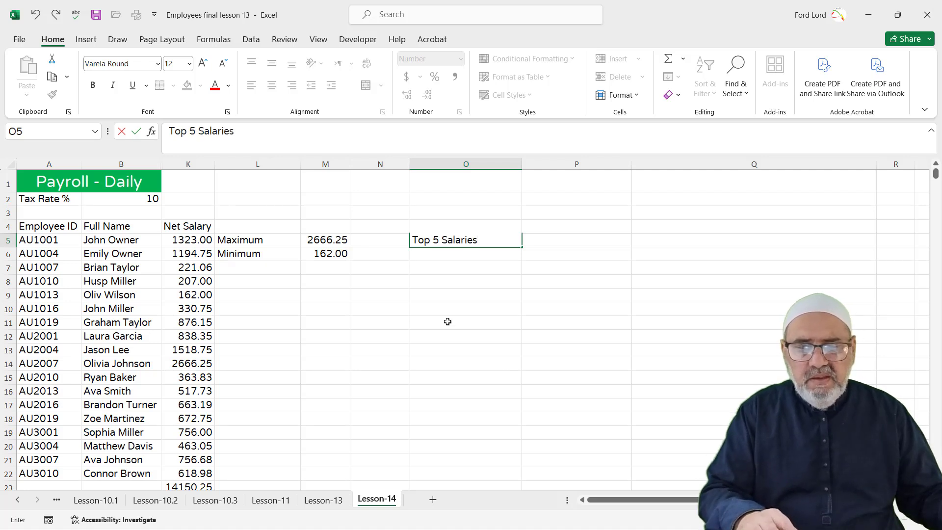
left_click(398, 294)
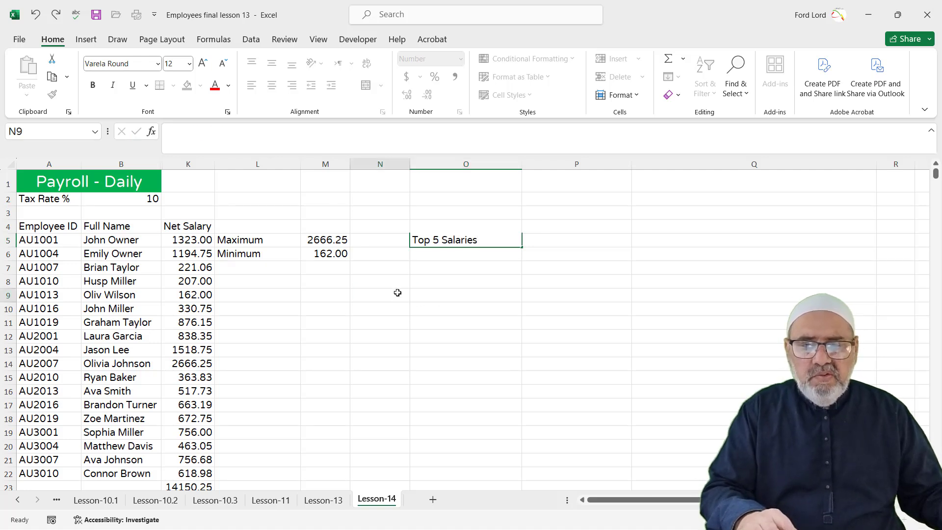
Number cells N6 to N10 from 1 to 5 by entering 1 and filling the series down
left_click(393, 258)
type("1")
left_click(405, 307)
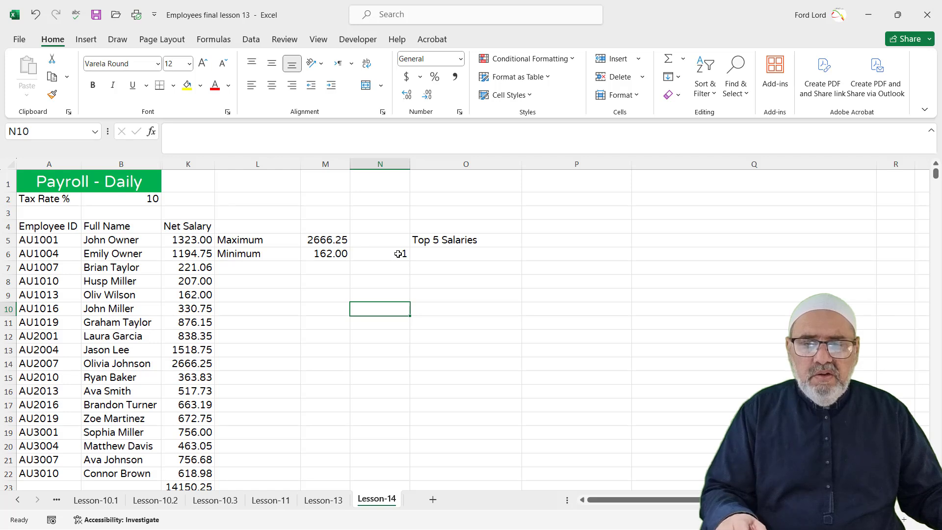
left_click(399, 256)
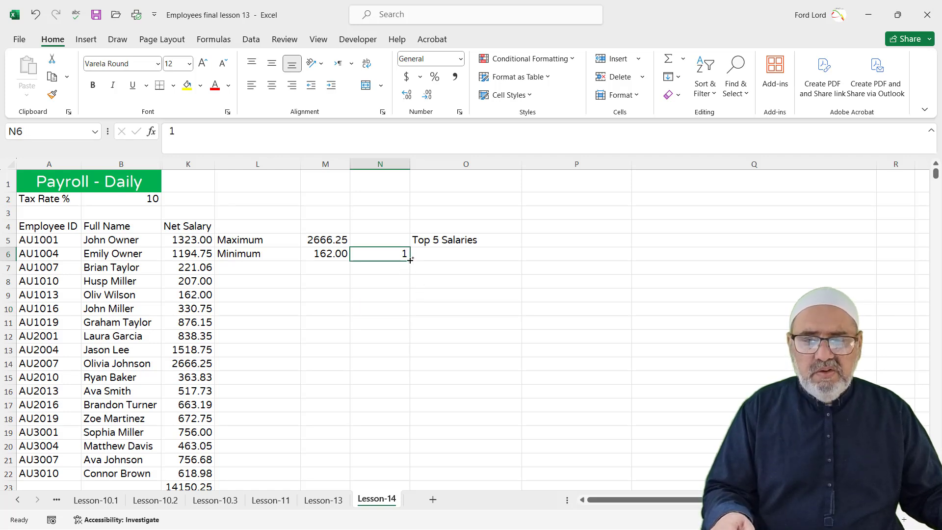
left_click_drag(411, 262, 413, 311)
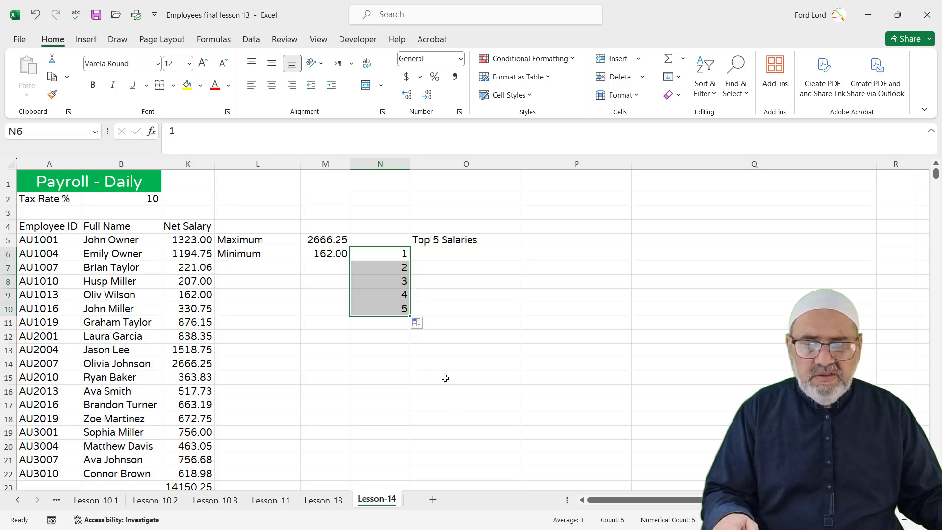
Enter the heading "Lowest 5 Salaries" in cell O13
left_click(438, 351)
type("L")
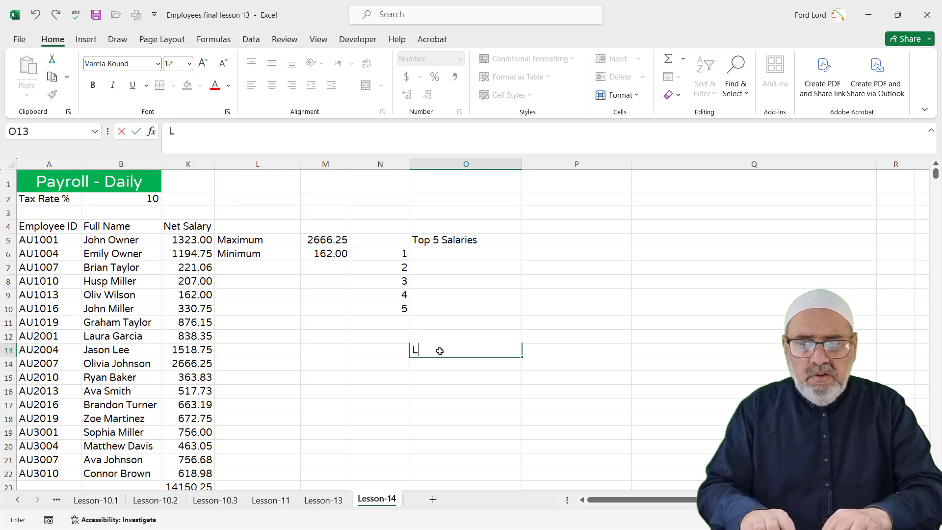
type("owest ")
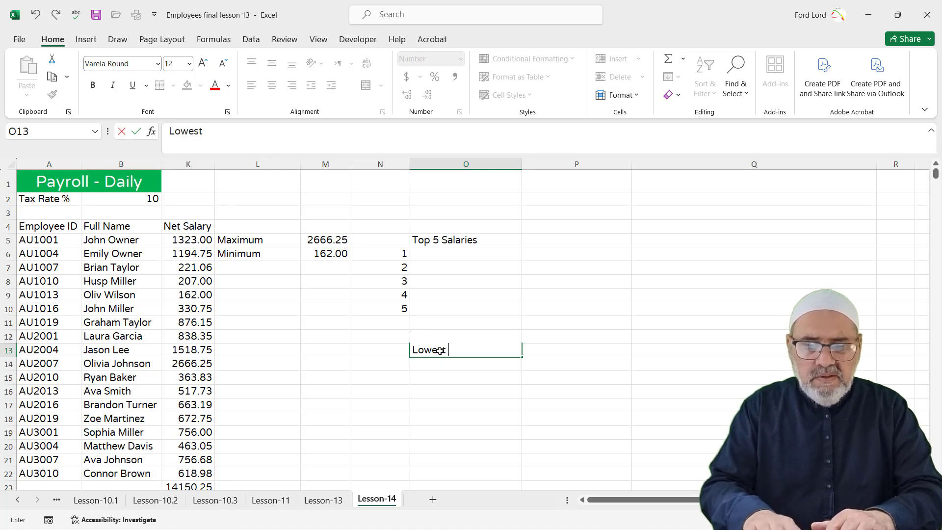
type("5 Salaar")
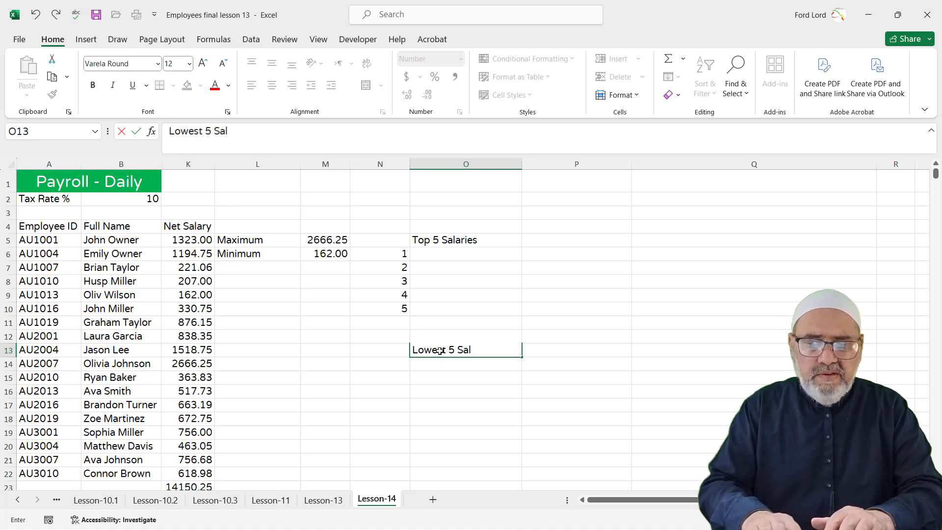
key("BackSpace")
type("ries")
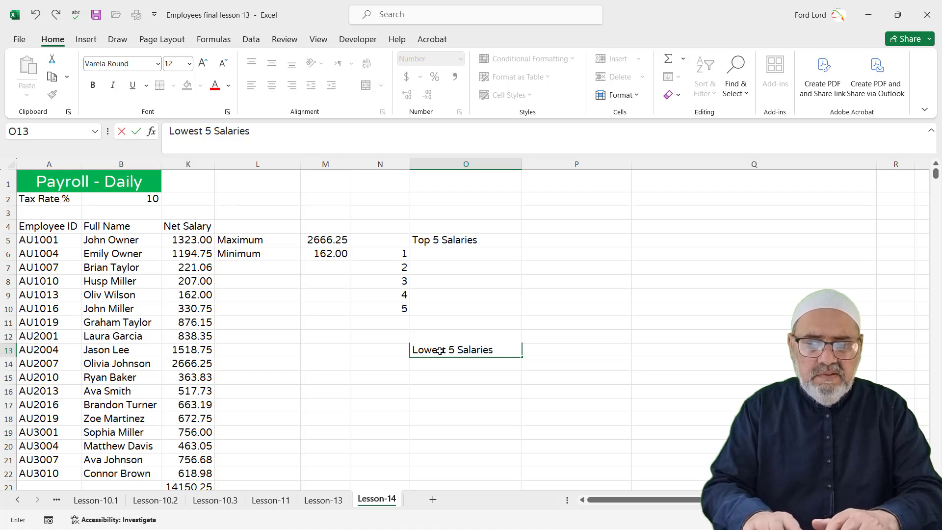
key("Return")
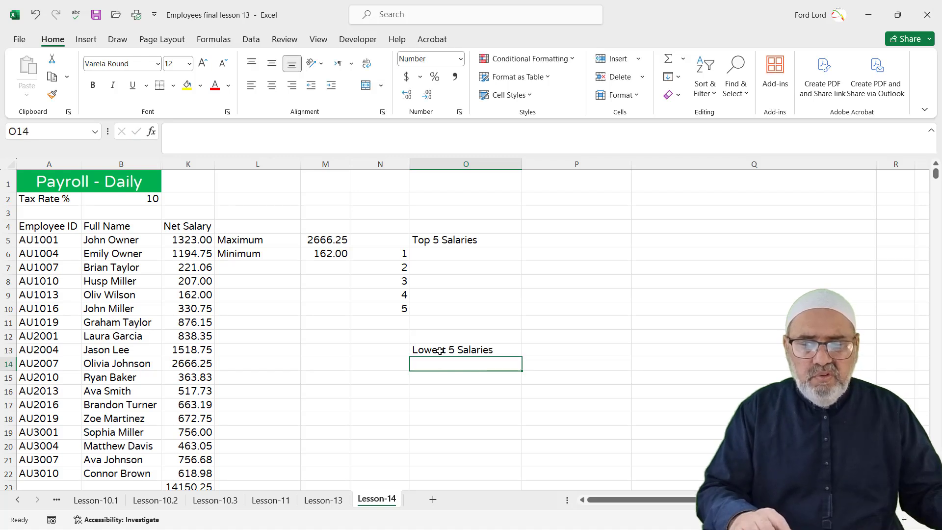
Number cells N14 to N18 from 1 to 5 by entering 1 and filling the series down
left_click(398, 367)
type("1")
left_click(410, 387)
left_click(399, 367)
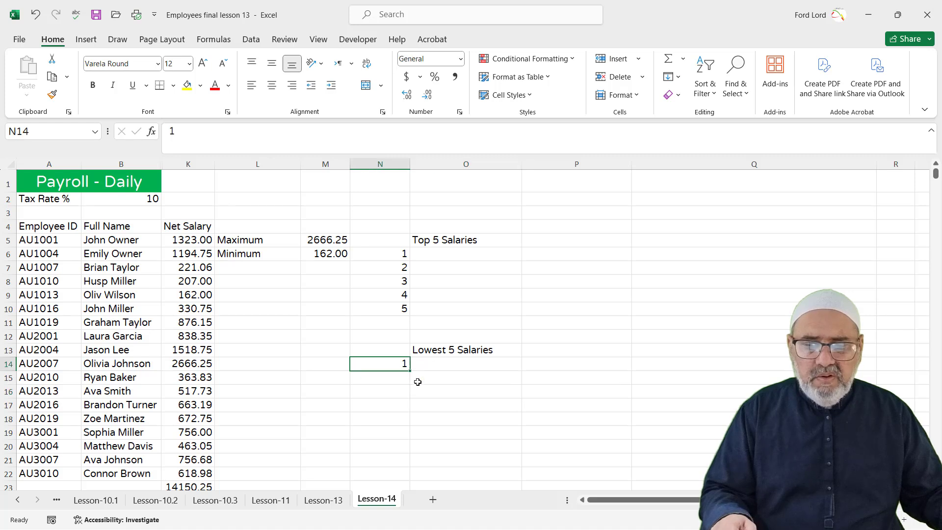
left_click_drag(410, 371, 417, 429)
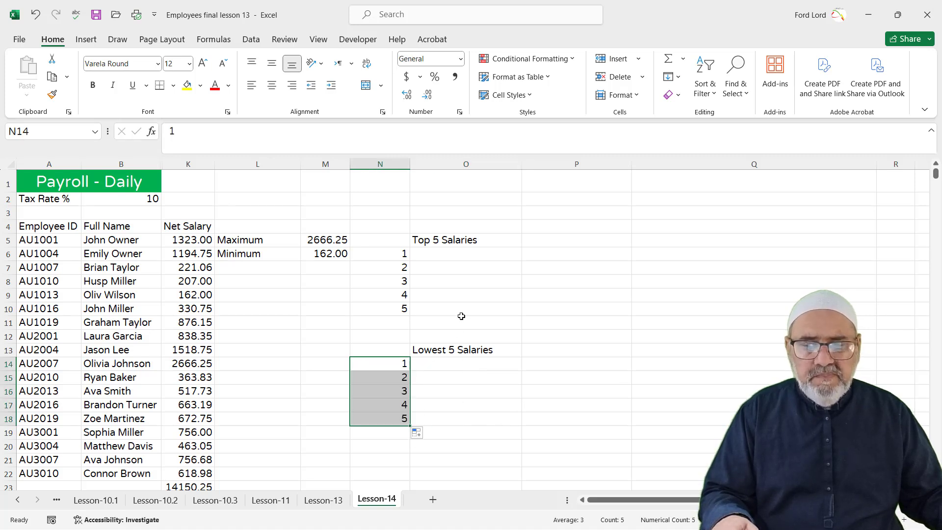
Enter the heading "Top 5 Earners" in cell P5
left_click(565, 240)
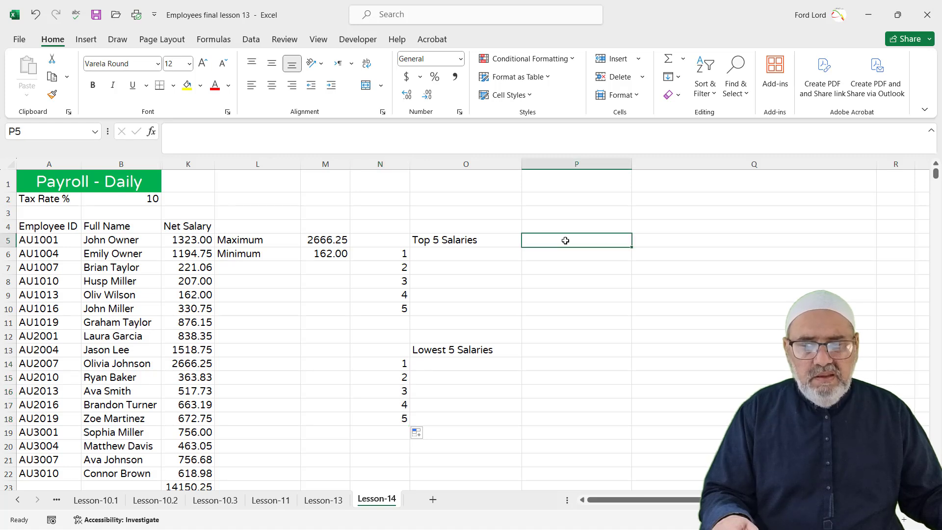
type("Top")
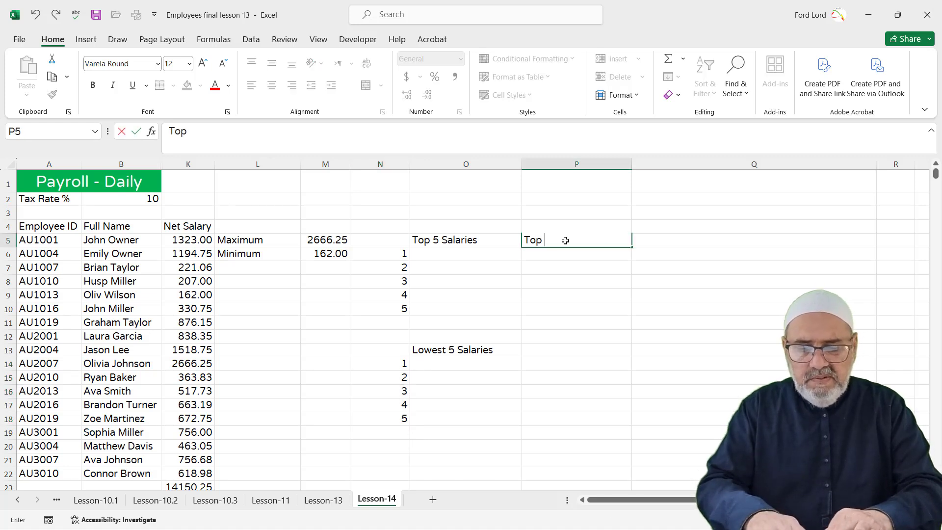
type(" 5 I")
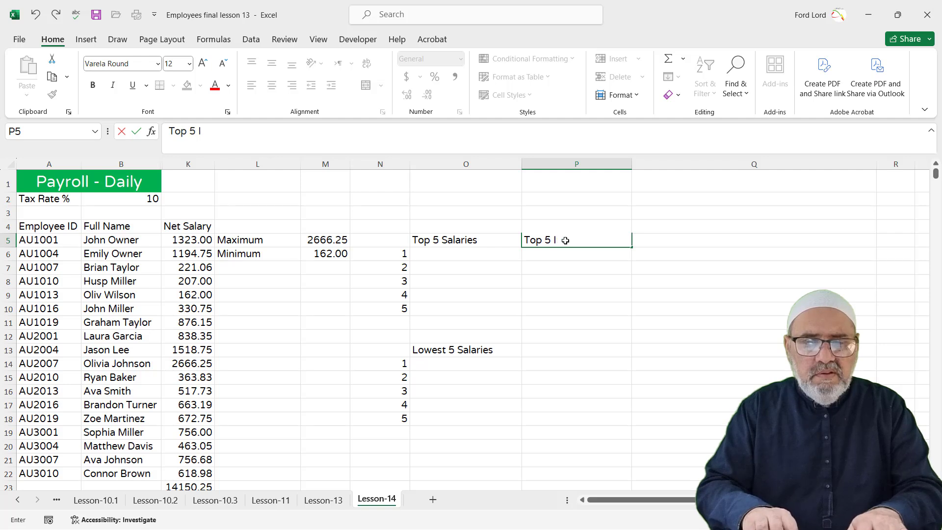
type("nrners")
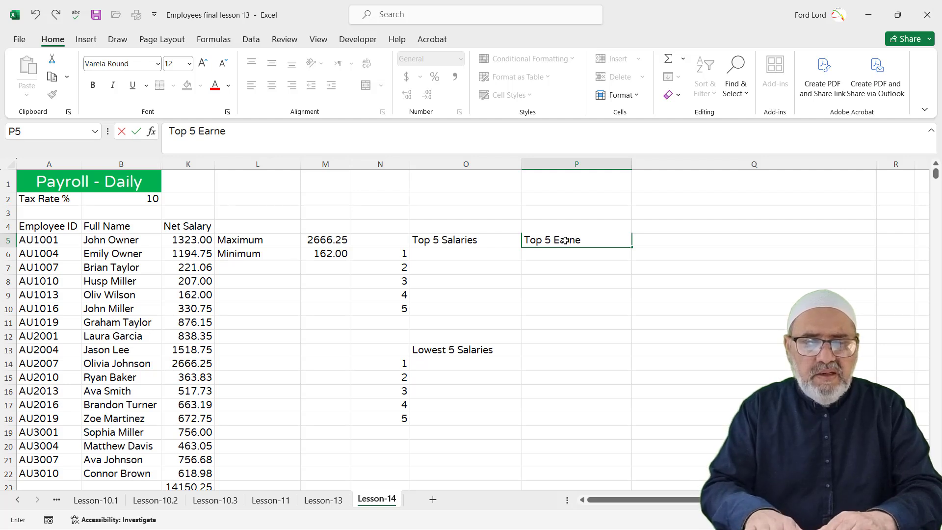
key("Return")
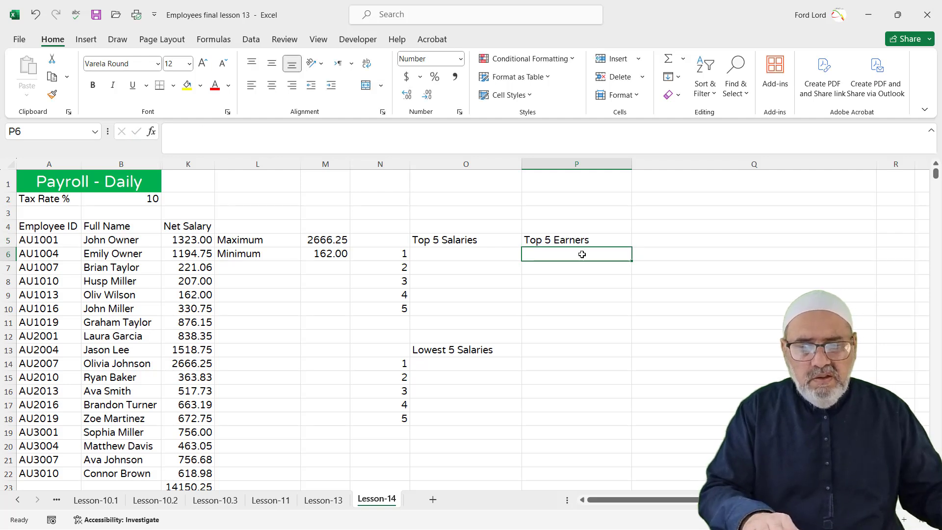
Enter the heading "Least 5 Eearners" in cell P13
left_click(565, 350)
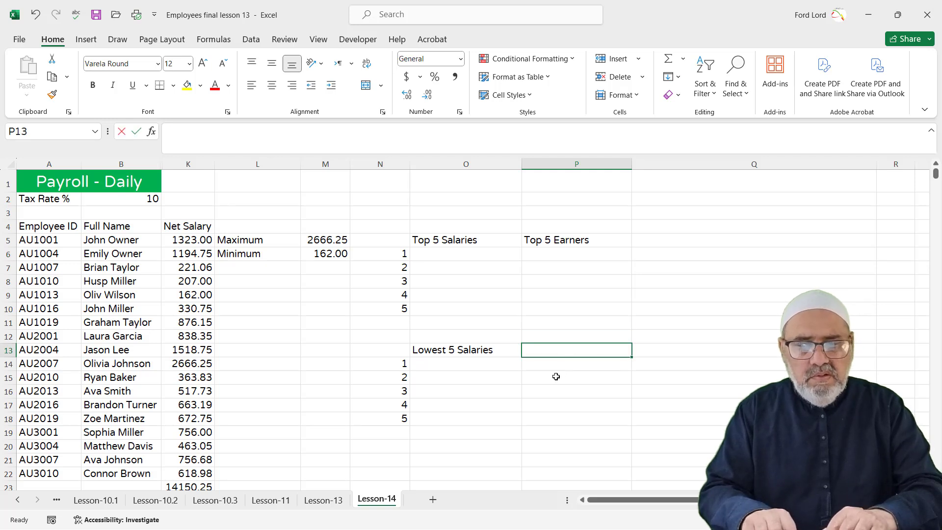
type("Les")
key("BackSpace")
type("a")
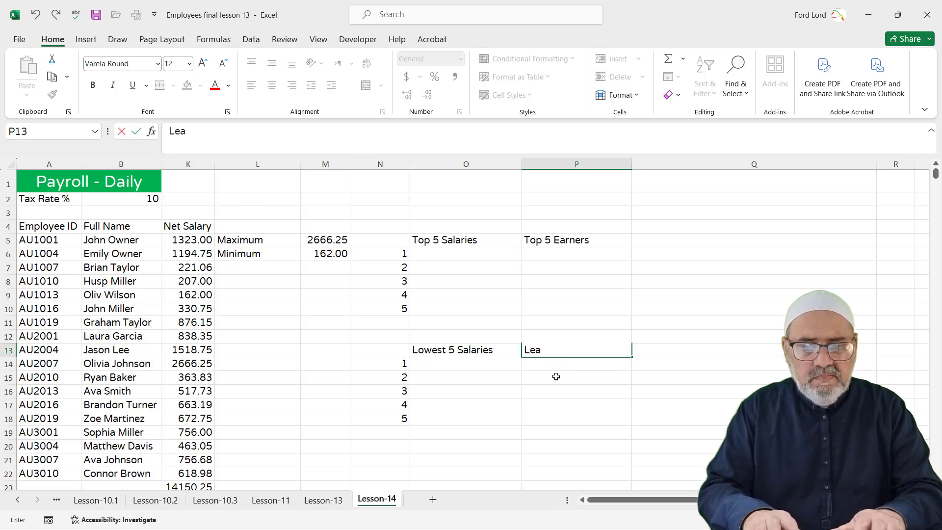
type("st")
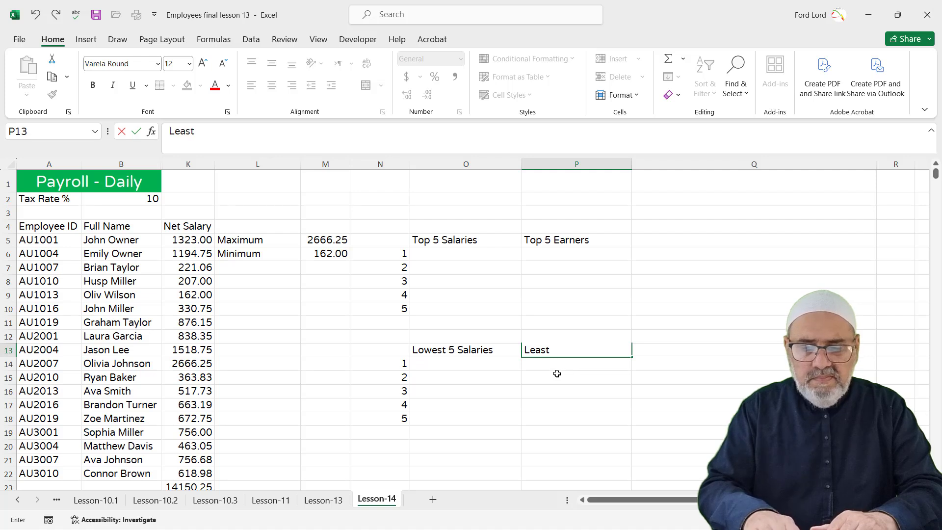
type(" 5 Ear")
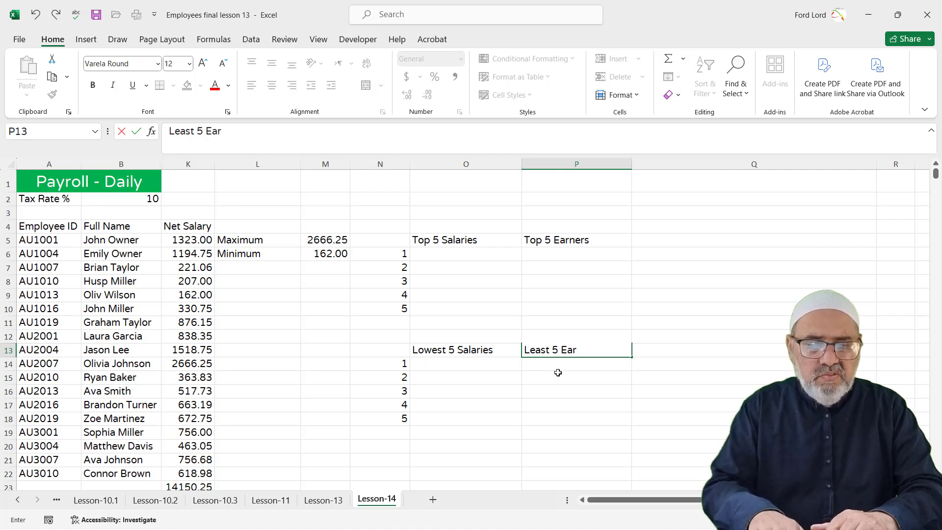
key("BackSpace")
key("BackSpace")
type("ear")
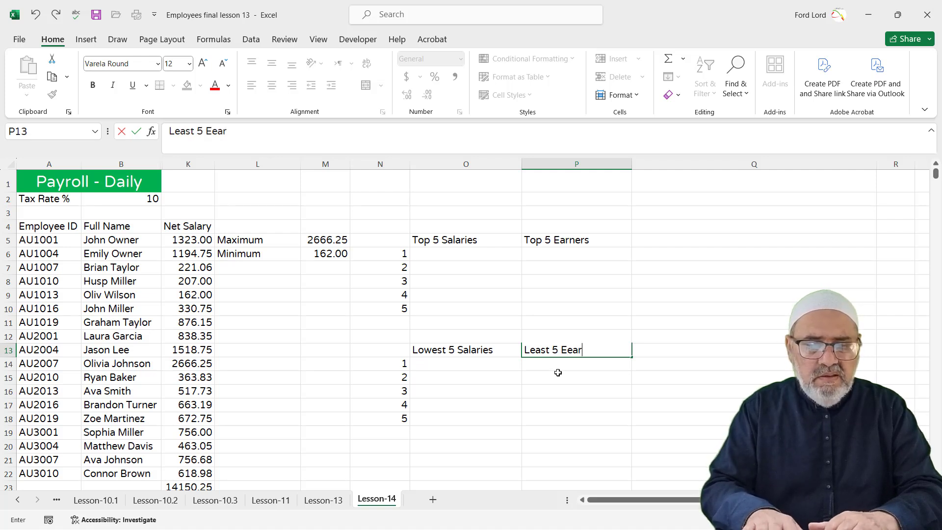
type("ners")
key("Return")
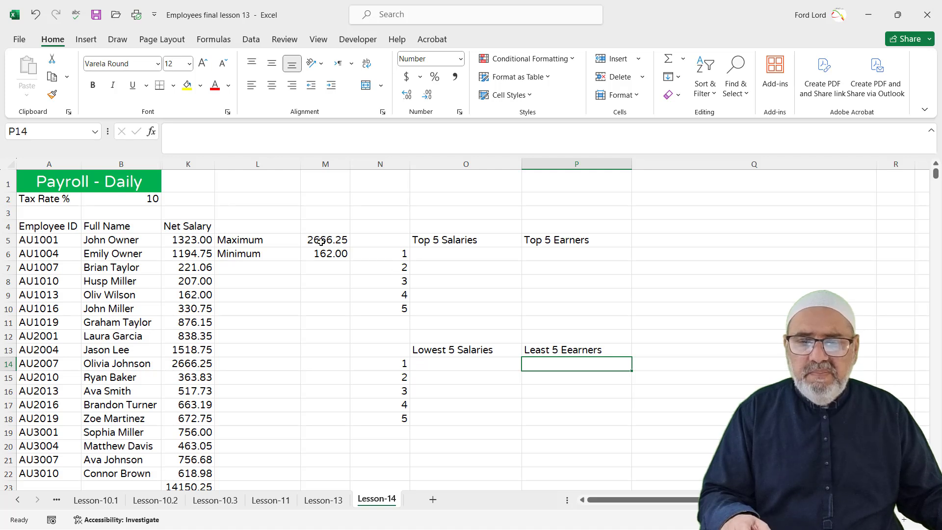
Enter the formula =LARGE(K5:K22,N6) in cell O6 to return the highest net salary
left_click(452, 255)
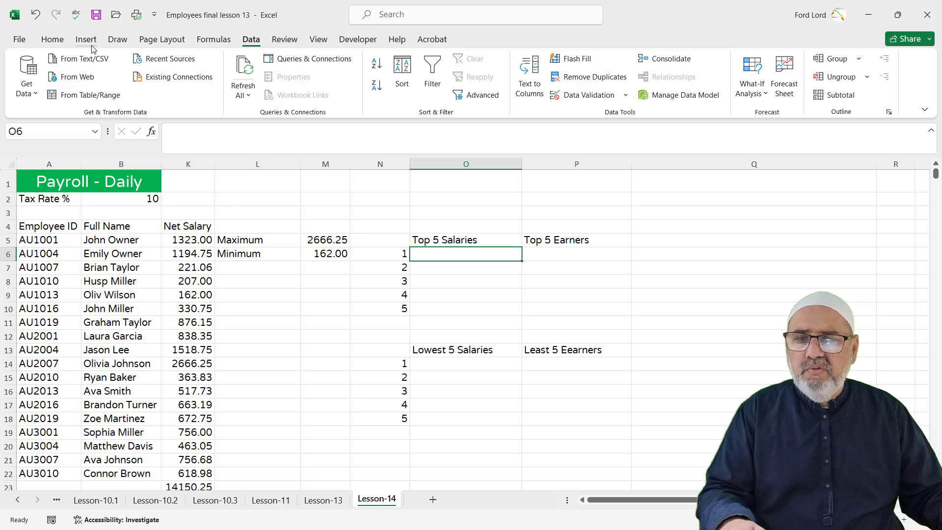
left_click(54, 40)
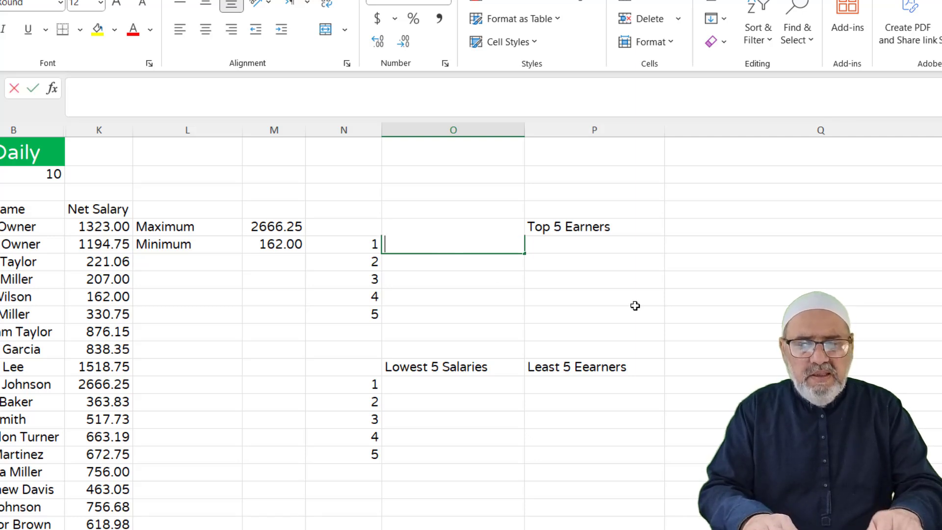
type("=LARGE")
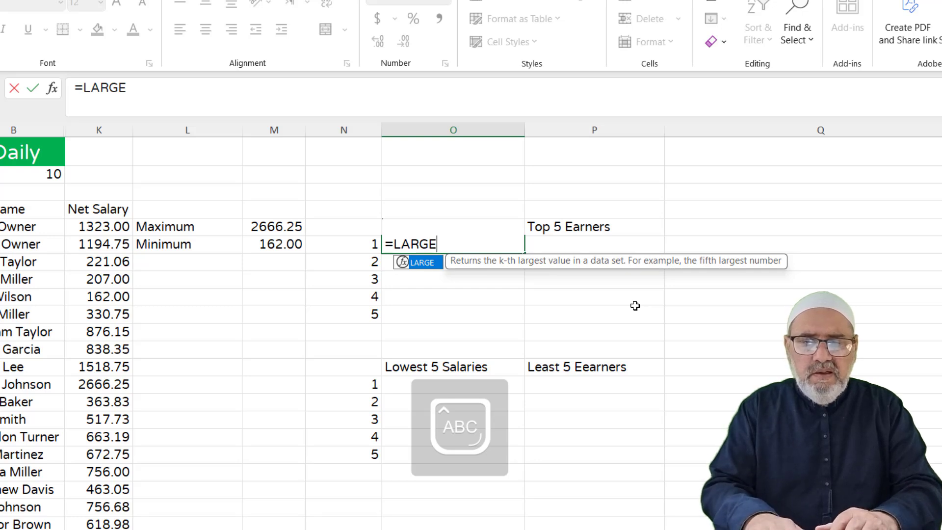
type("(")
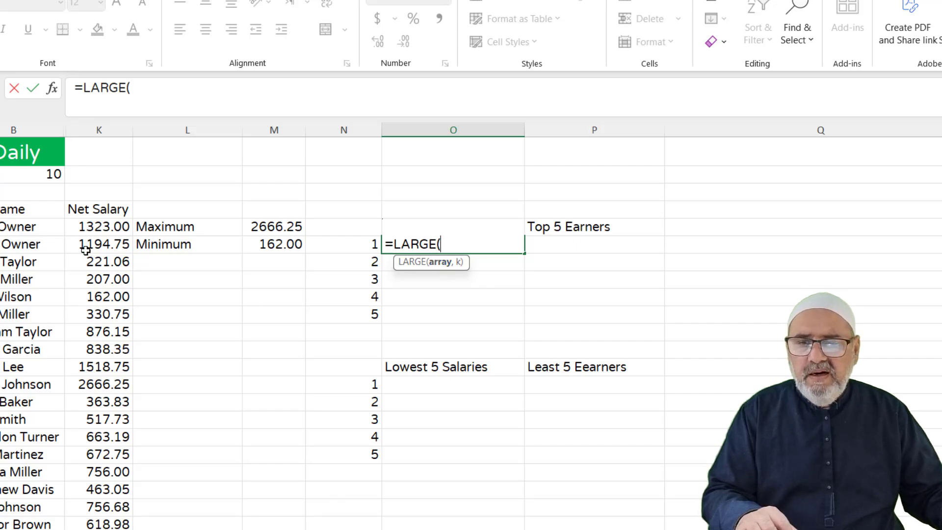
left_click_drag(88, 230, 96, 524)
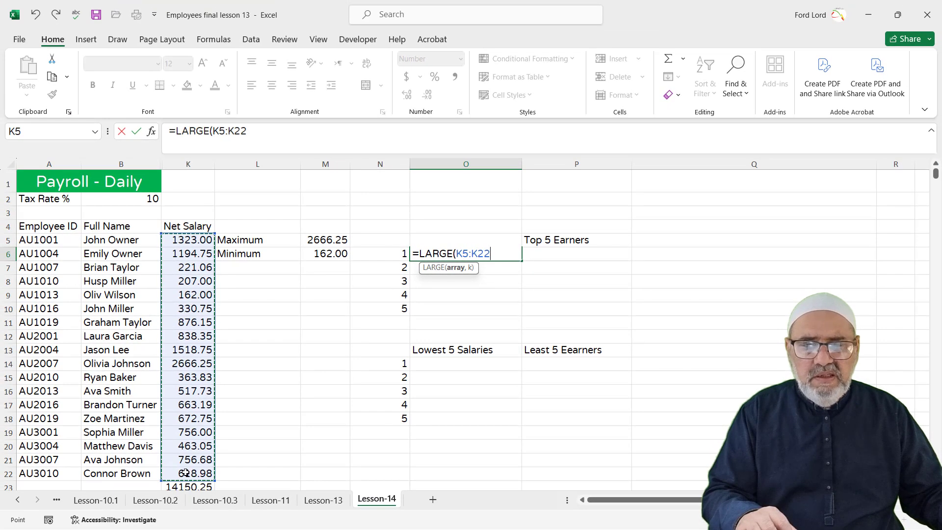
type(",")
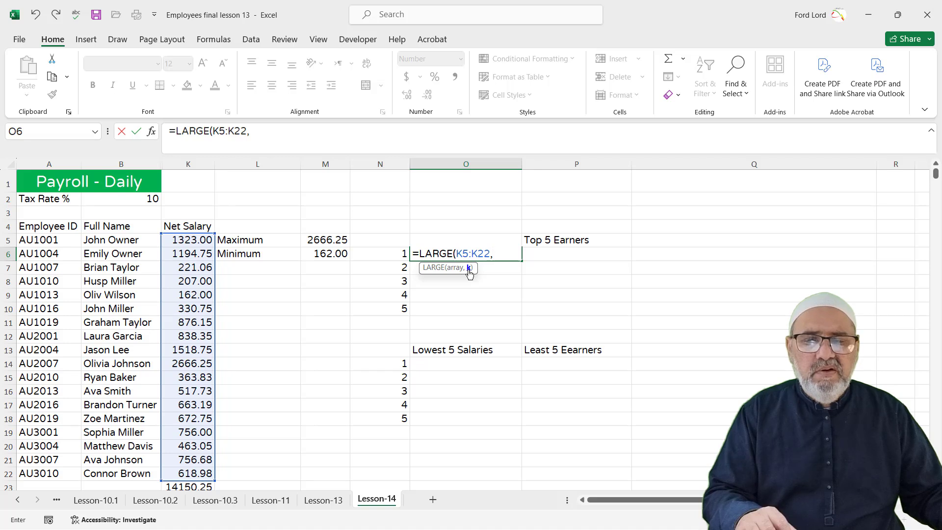
left_click(394, 253)
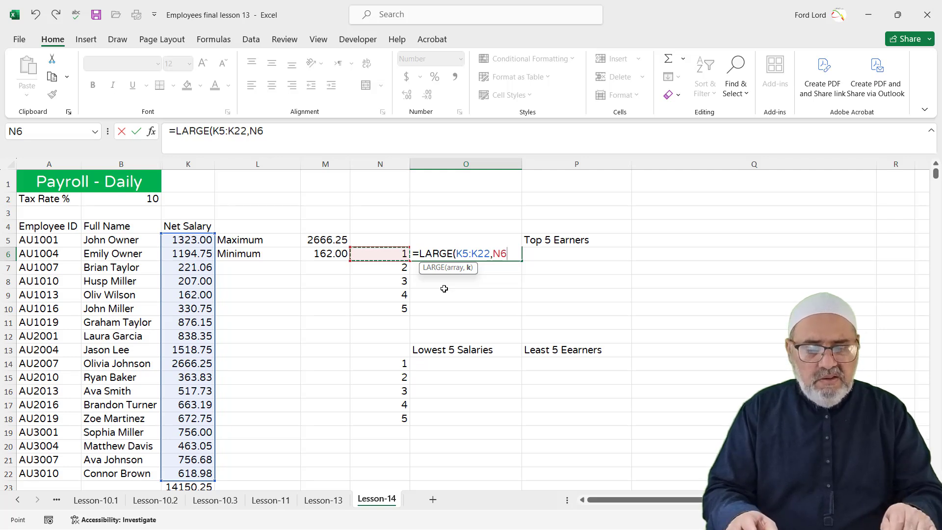
key("Return")
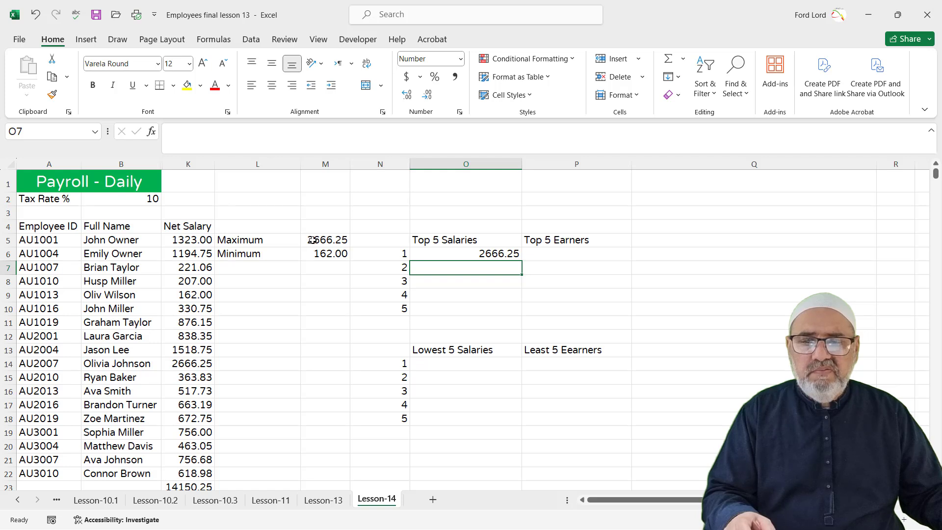
Try filling the relative-range LARGE formula from O6 down to O10, checking O10's references, and undo the fill
left_click(474, 254)
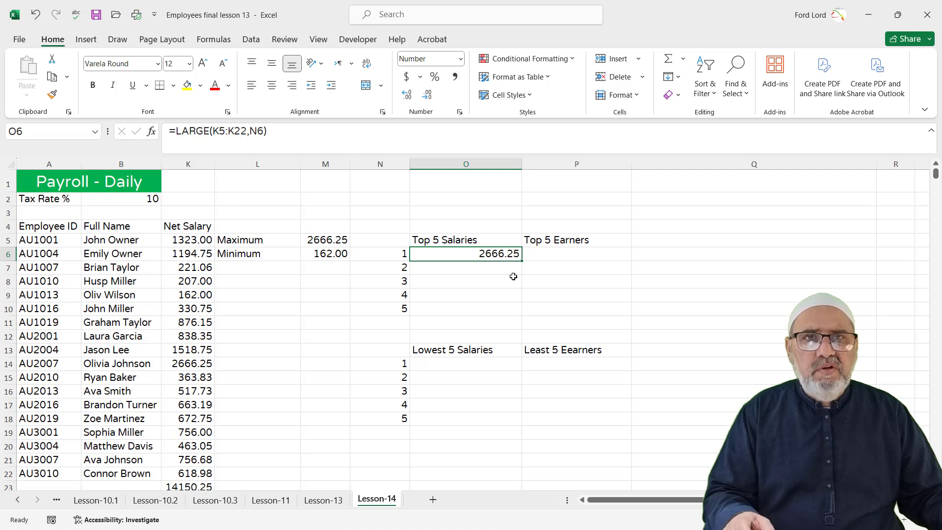
left_click_drag(521, 261, 522, 317)
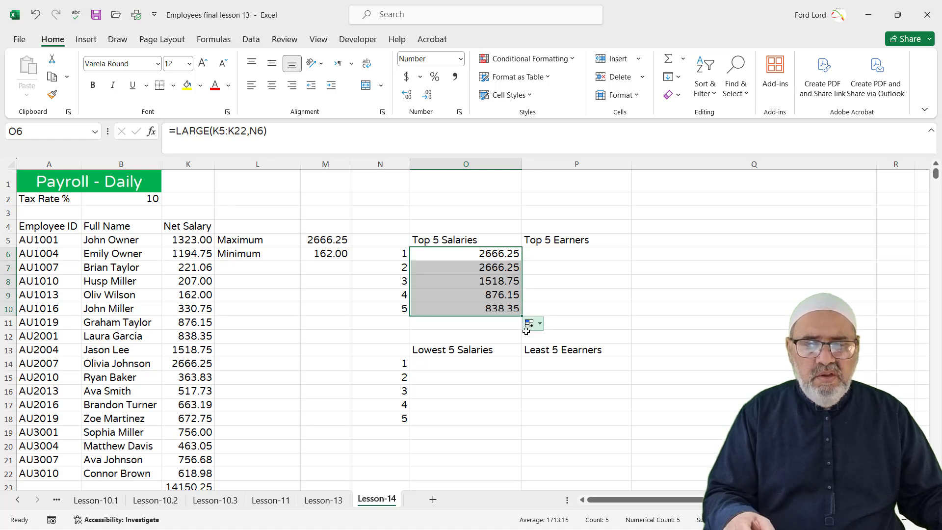
left_click(512, 314)
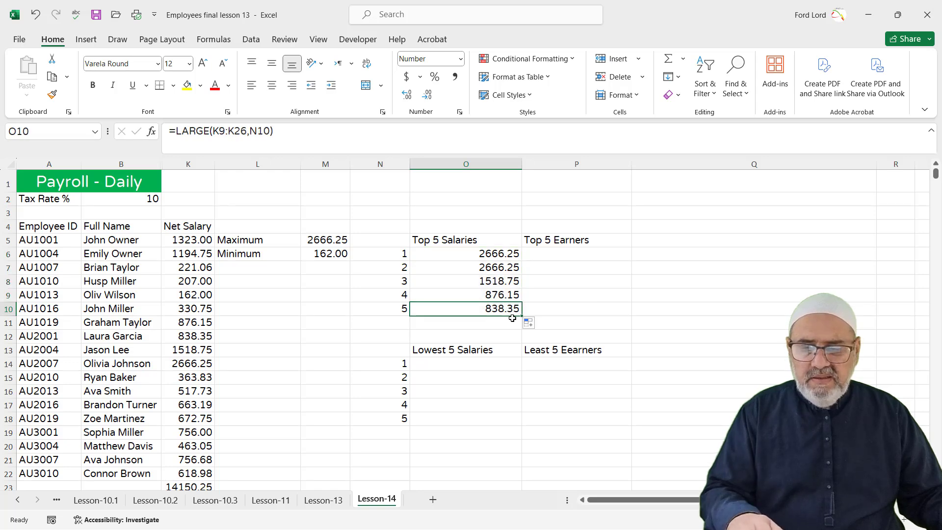
double_click(512, 318)
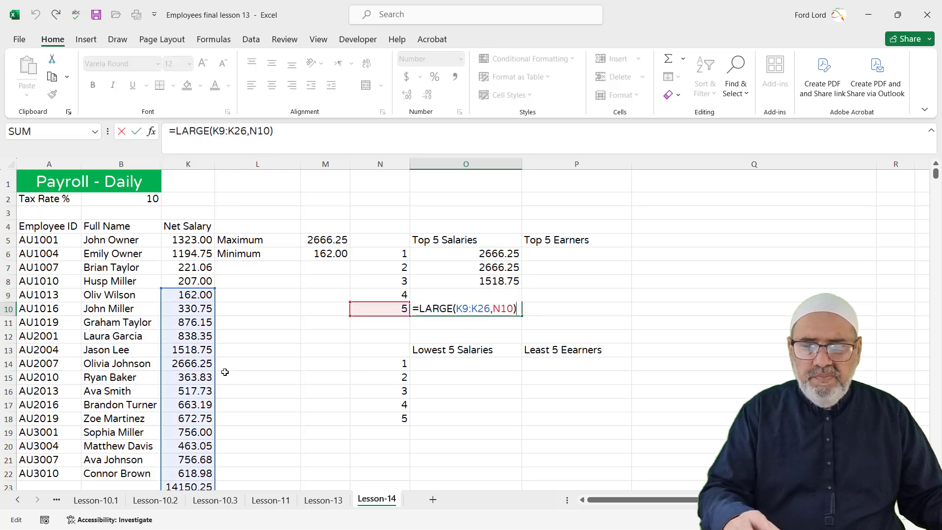
scroll(223, 361, "down", 2)
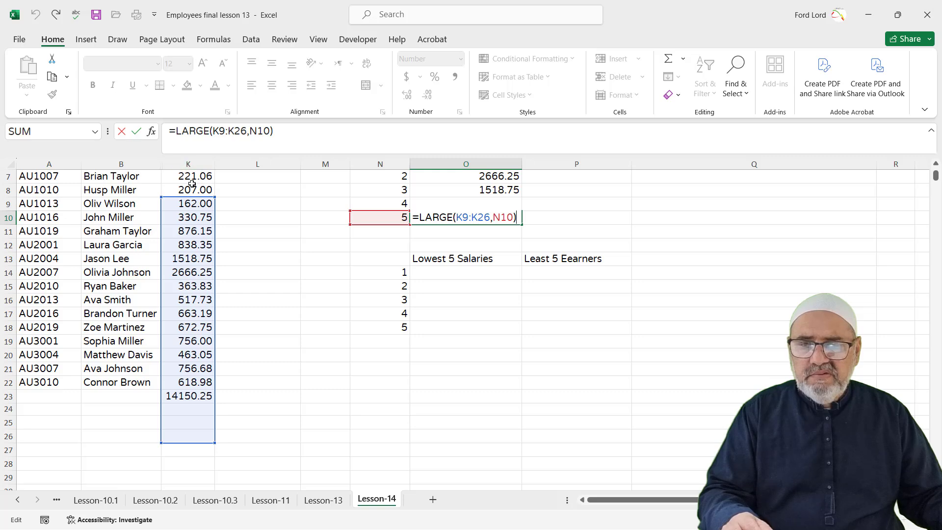
scroll(297, 416, "up", 2)
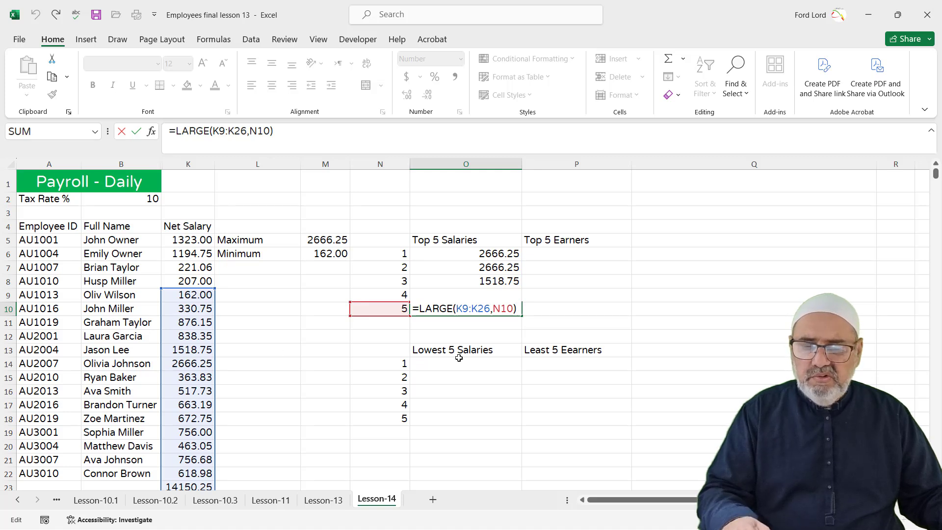
key("ctrl+Return")
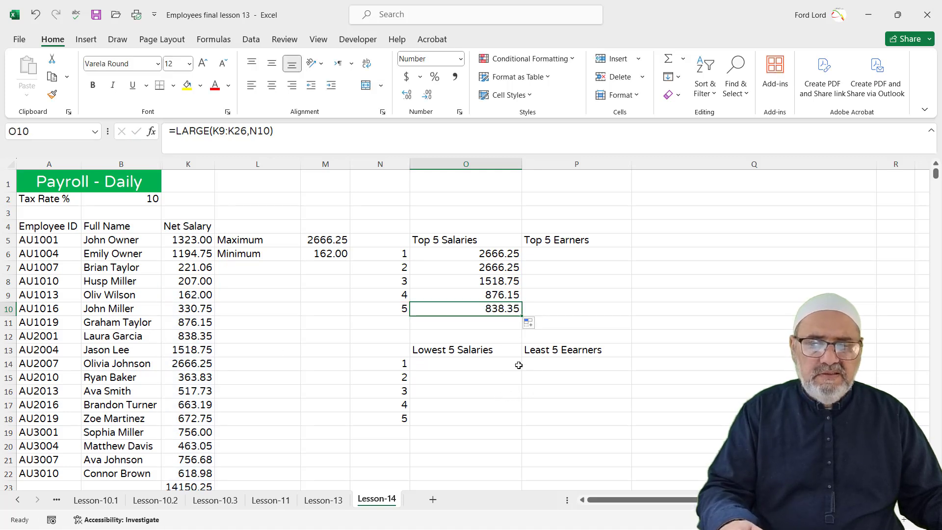
key("ctrl+z")
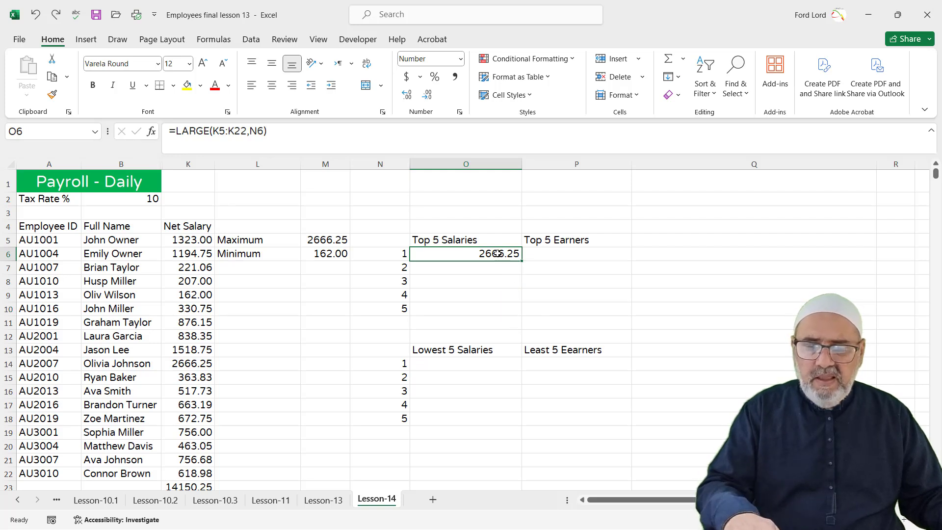
Make the salary range in O6 absolute so the formula reads =LARGE($K$5:$K$22,N6), and review its references
double_click(498, 253)
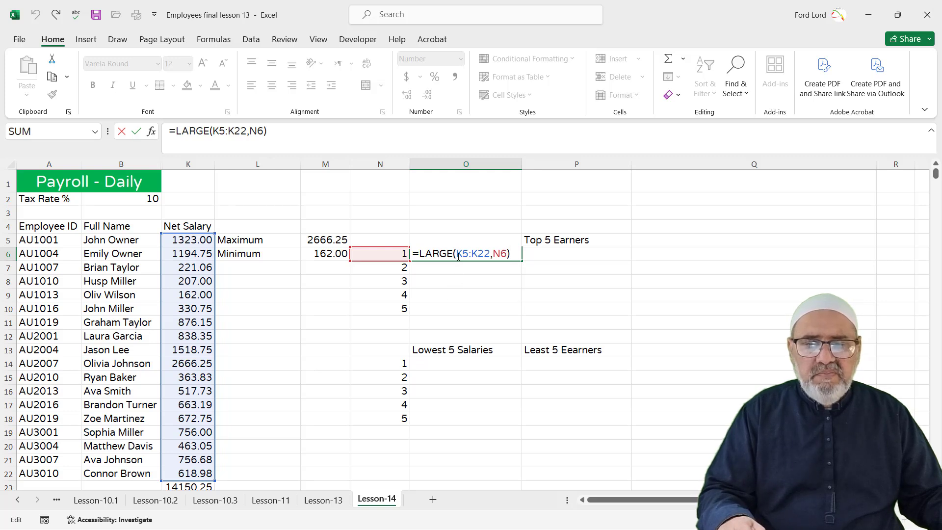
left_click_drag(456, 254, 490, 253)
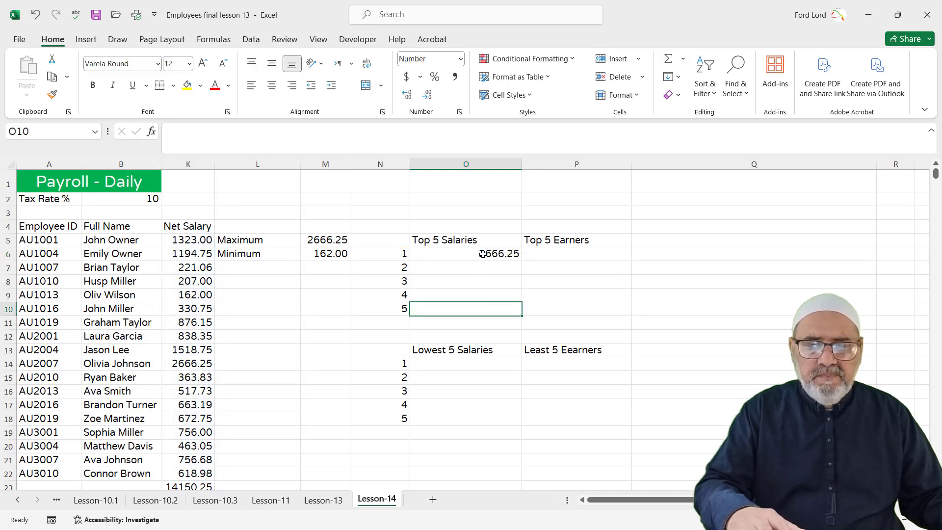
left_click(486, 254)
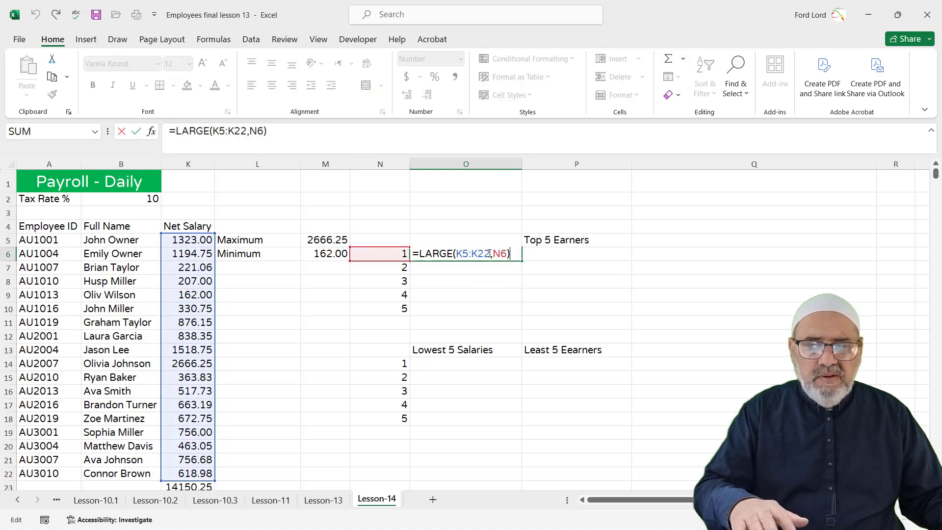
left_click_drag(489, 253, 459, 254)
key("F4")
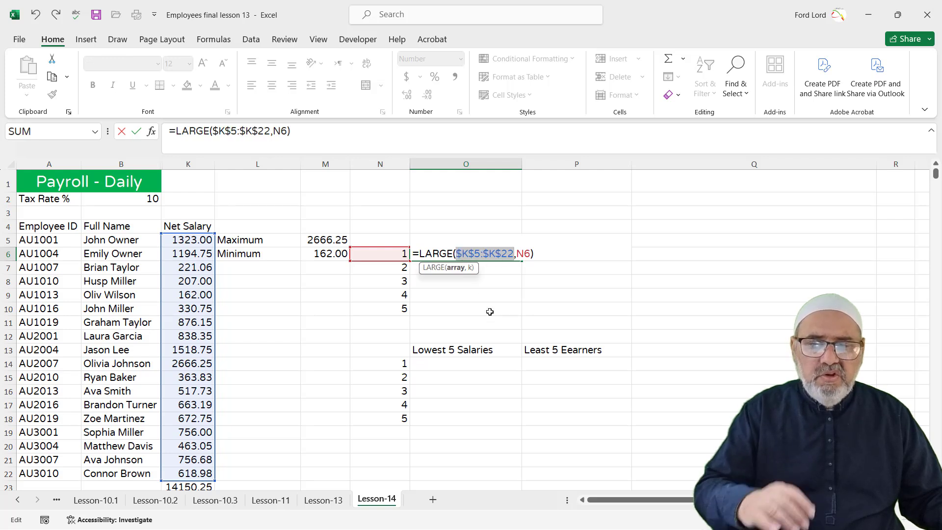
key("Tab")
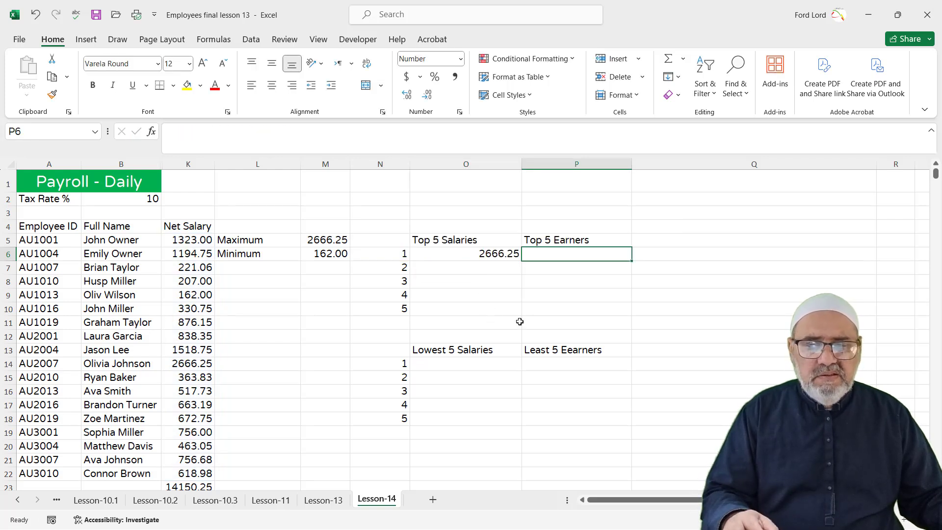
left_click(483, 254)
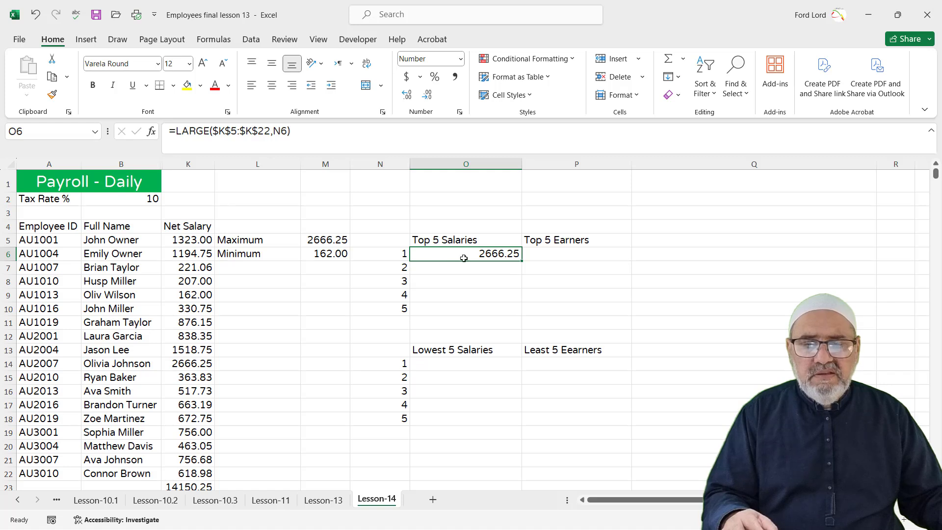
key("F2")
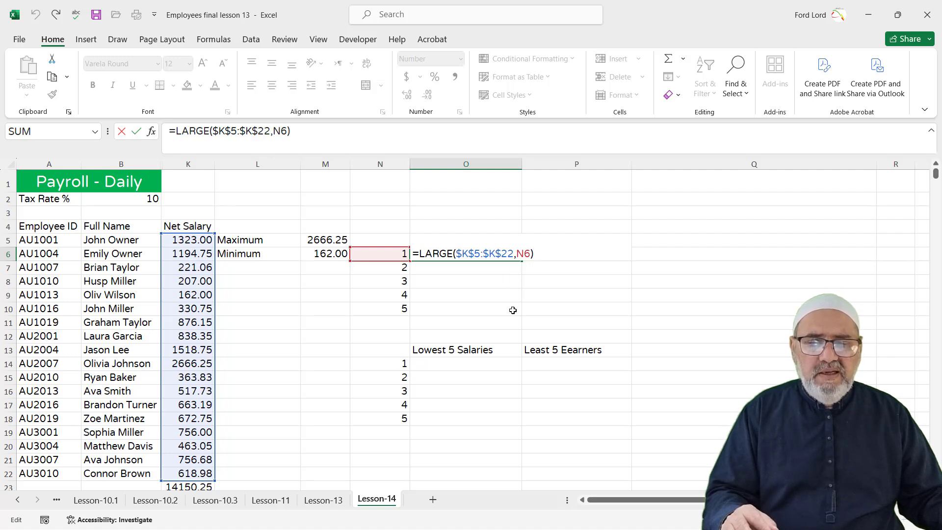
key("ctrl+Return")
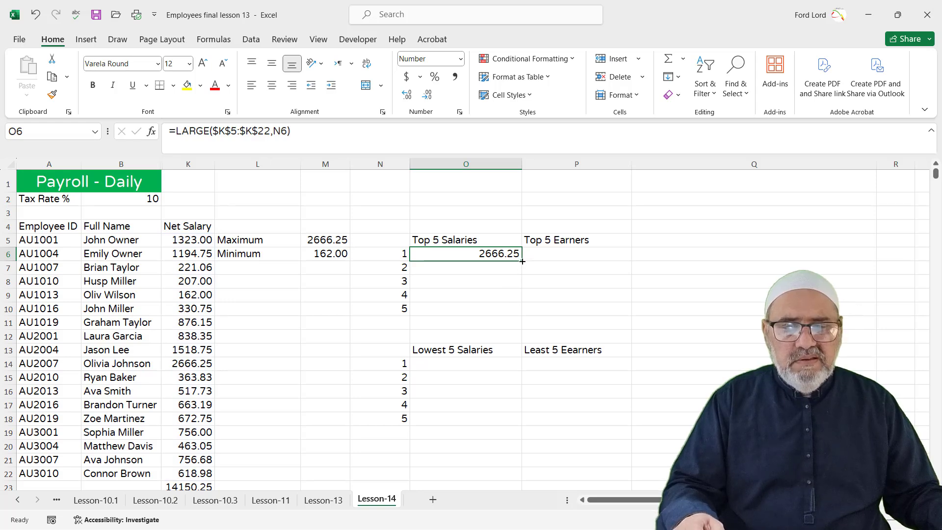
Fill the LARGE formula from O6 down to O10 and check the references used in O10
left_click_drag(523, 262, 523, 315)
left_click(510, 344)
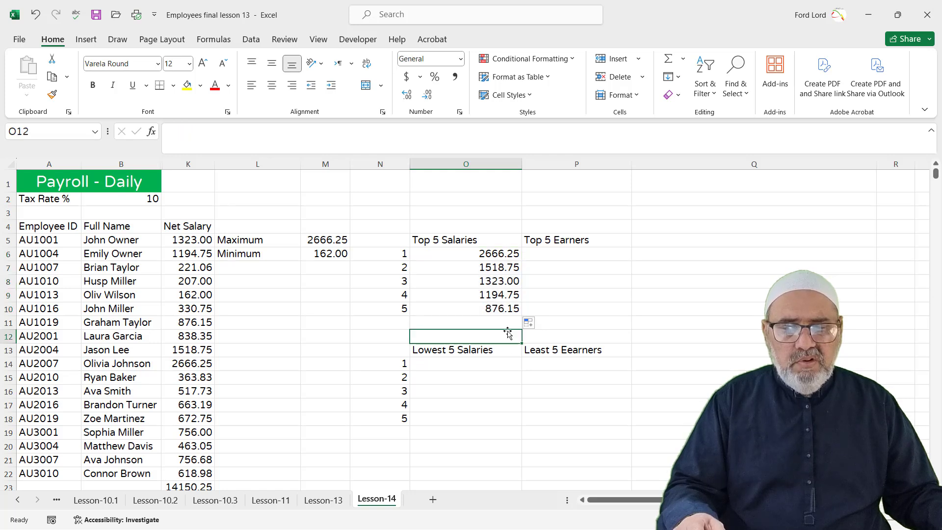
left_click(499, 309)
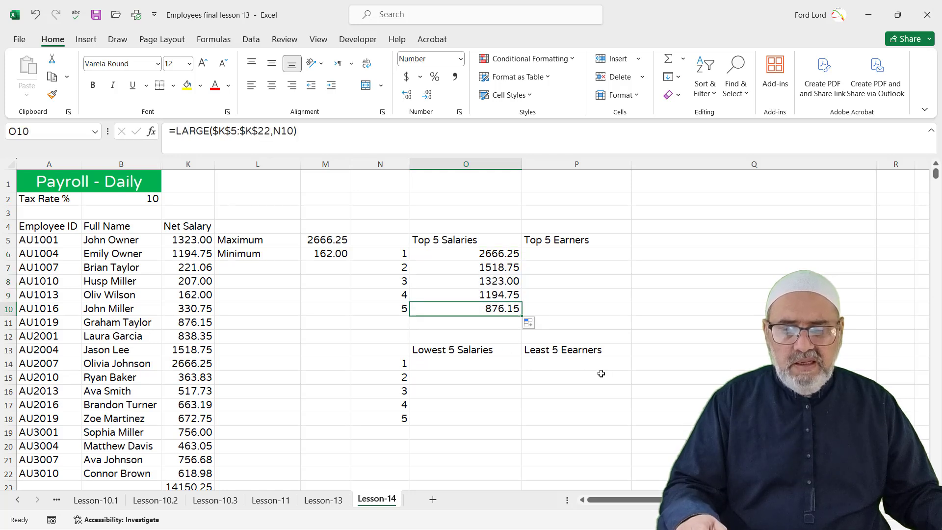
key("F2")
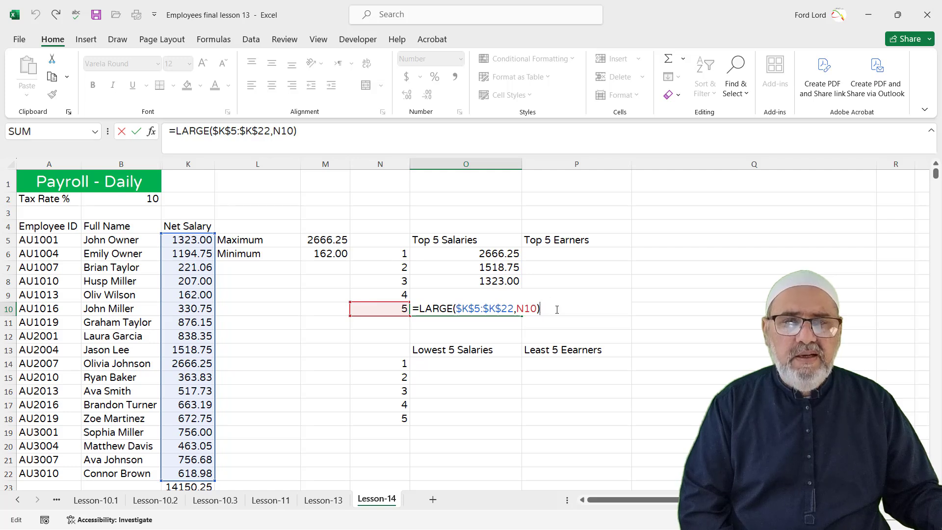
key("ctrl+Return")
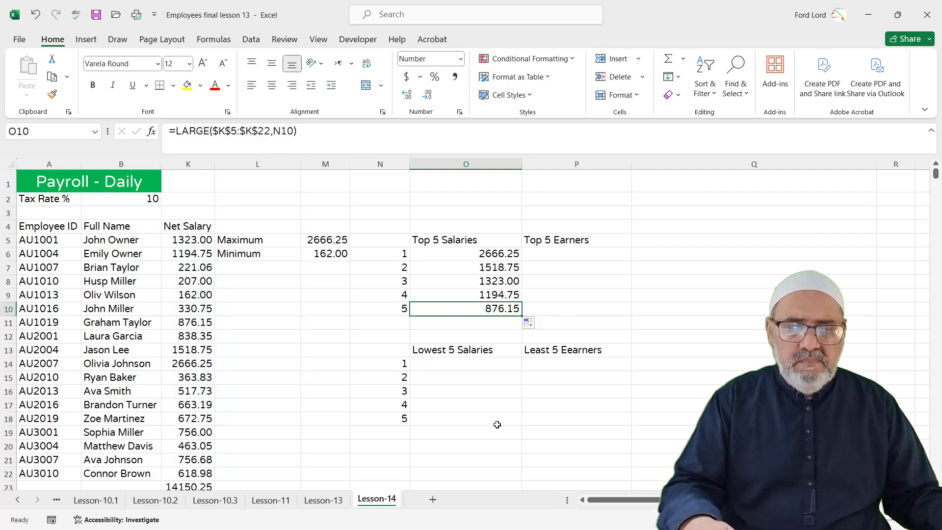
Enter the formula =SMALL(K5:K22,N14) in cell O14 to return the lowest net salary
left_click(459, 363)
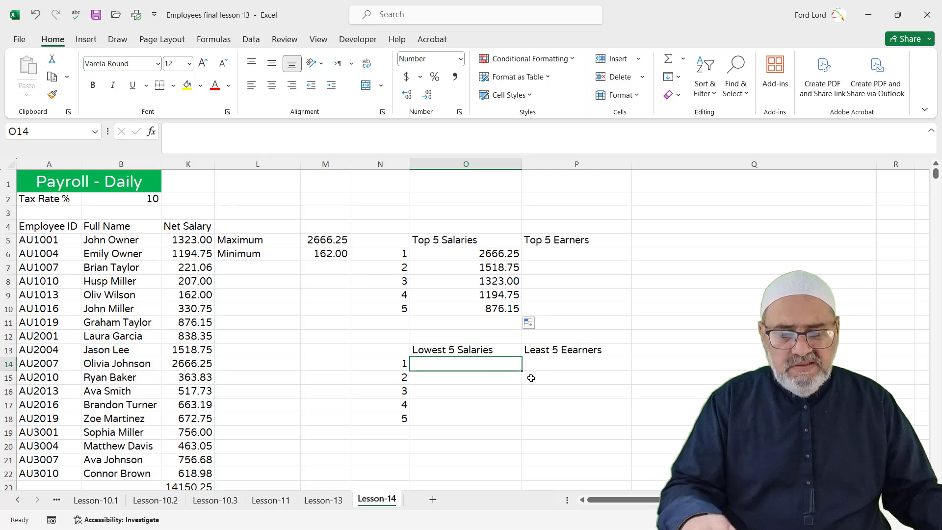
type("=SM")
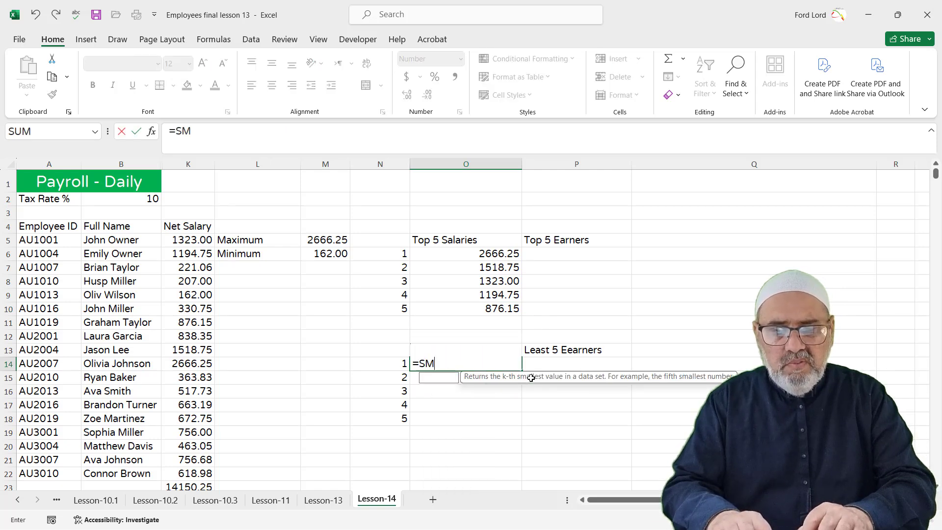
type("ALL(")
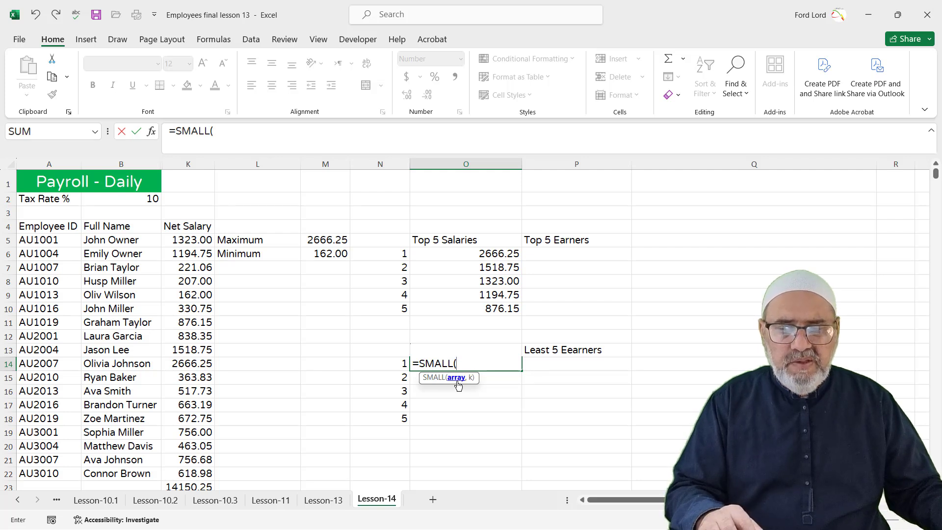
left_click_drag(190, 243, 195, 473)
type(",")
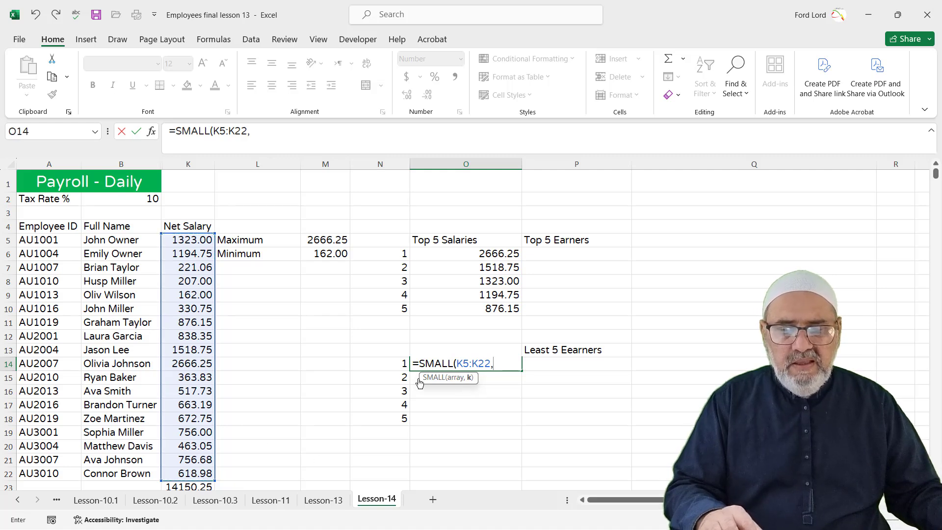
left_click(398, 365)
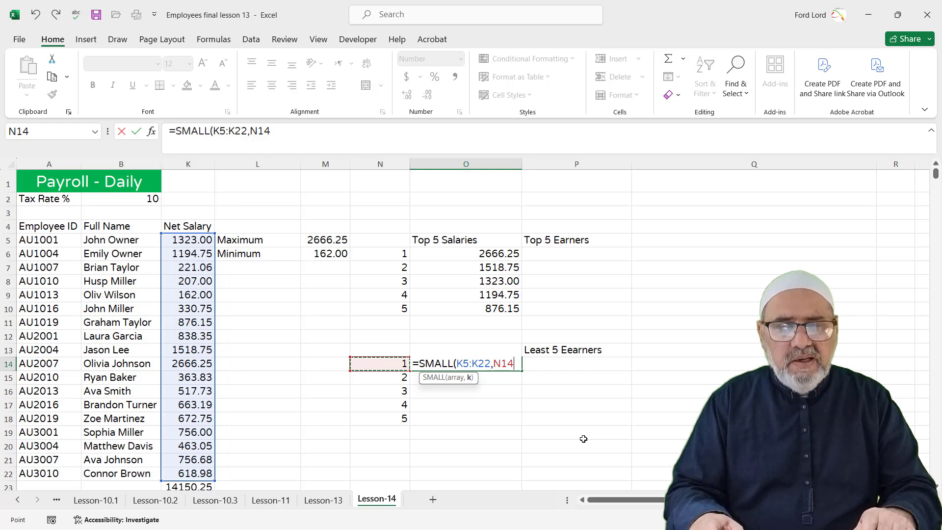
key("Return")
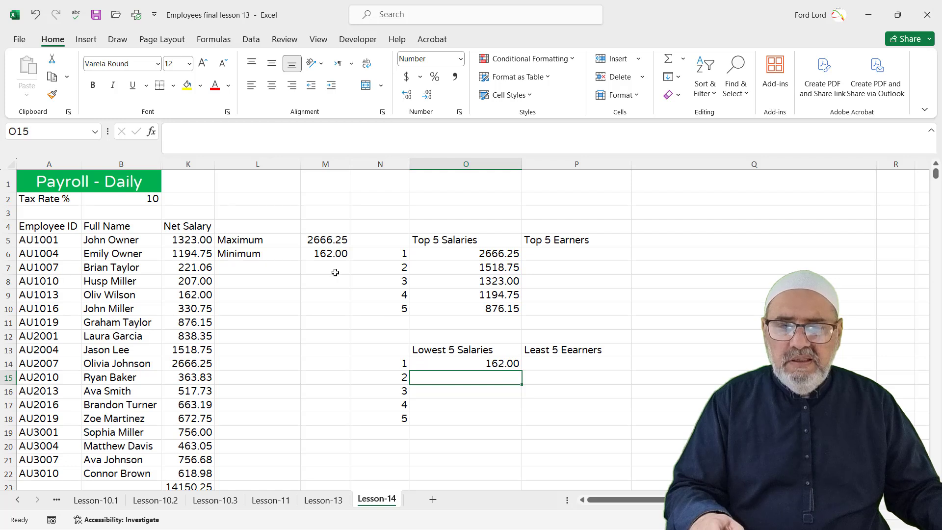
left_click(488, 363)
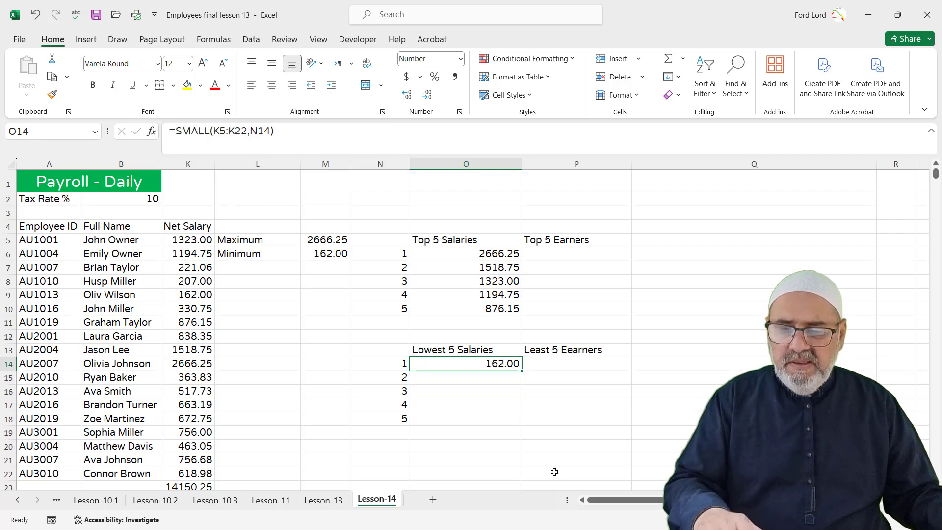
key("F2")
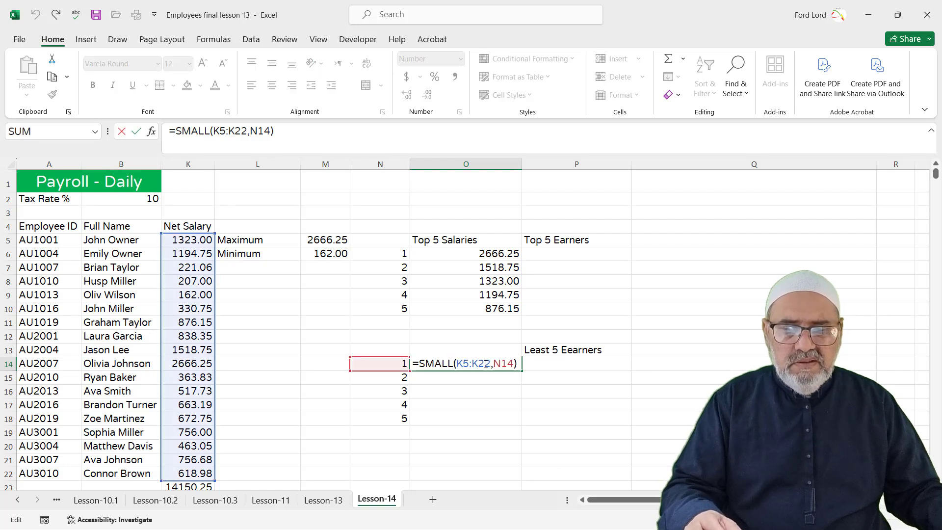
left_click_drag(490, 363, 458, 364)
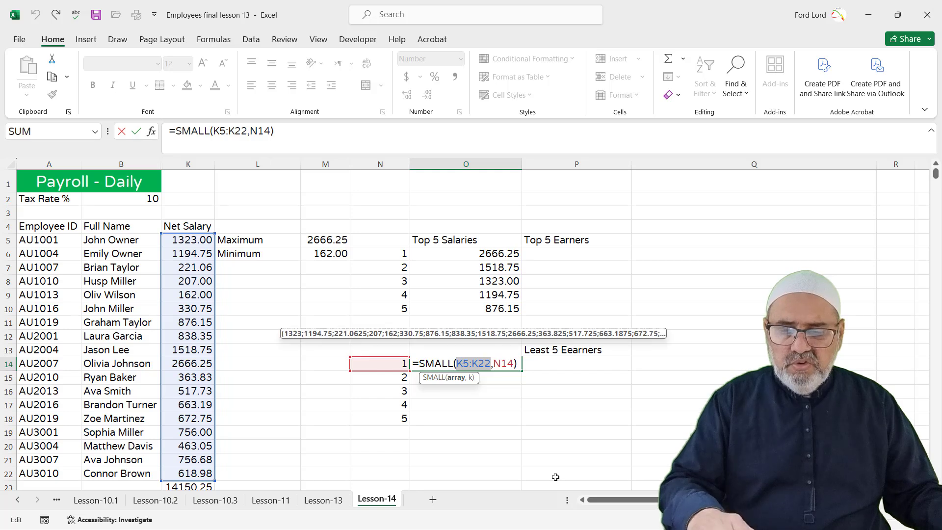
key("F4")
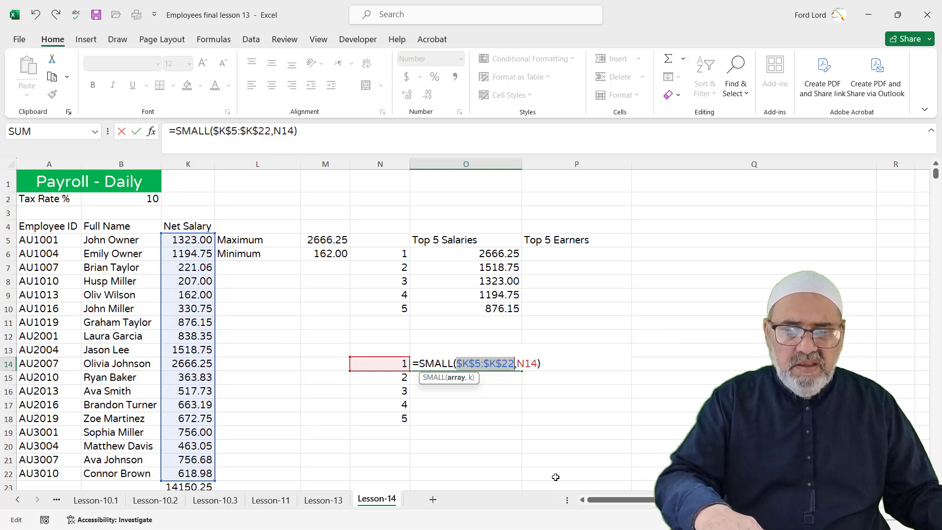
left_click(516, 449)
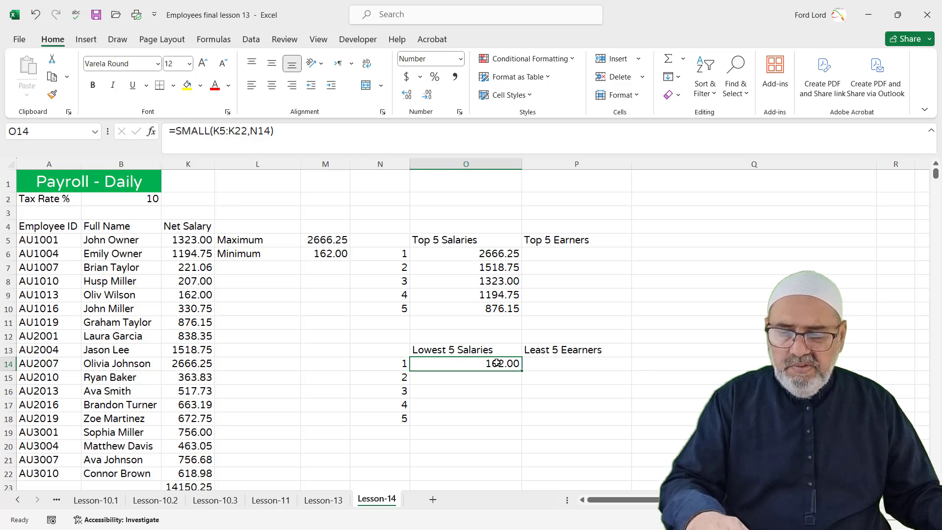
Make the salary range in O14 absolute so the formula reads =SMALL($K$5:$K$22,N14), and fill it down to O18
double_click(497, 363)
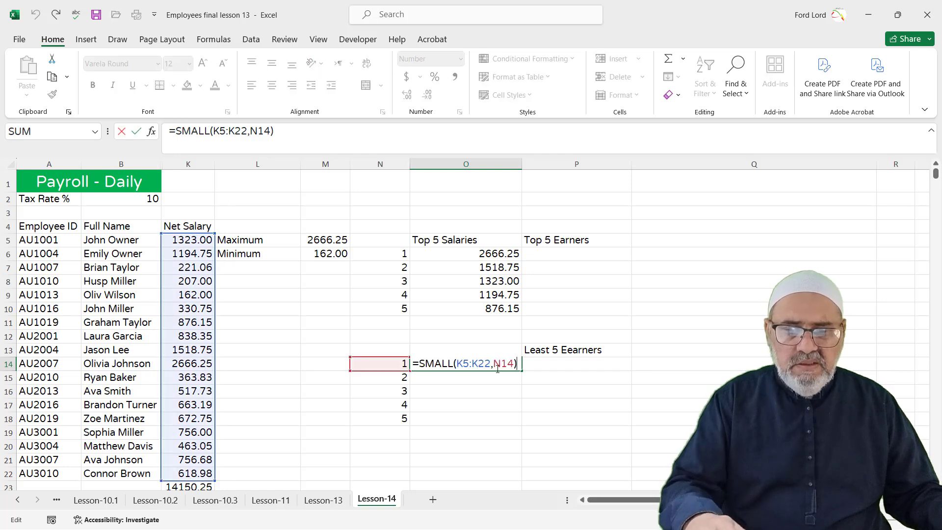
left_click_drag(490, 362, 457, 363)
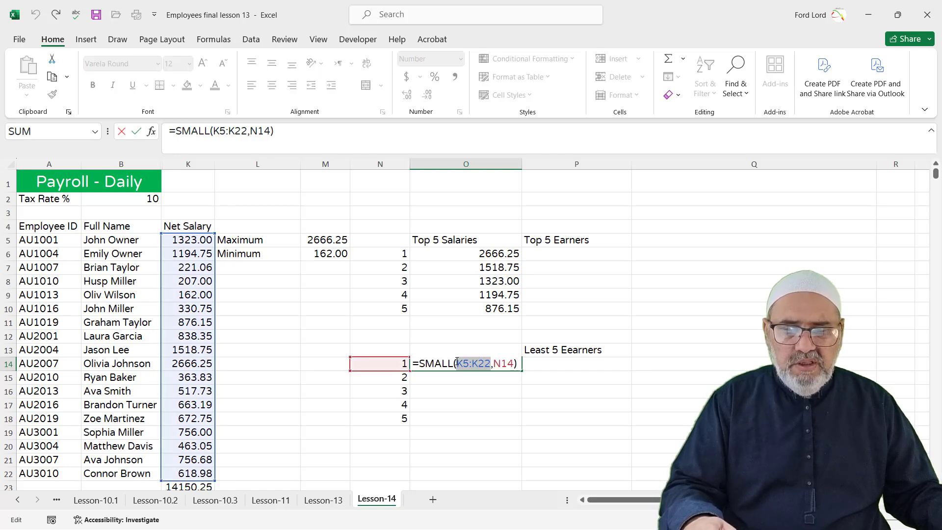
key("F4")
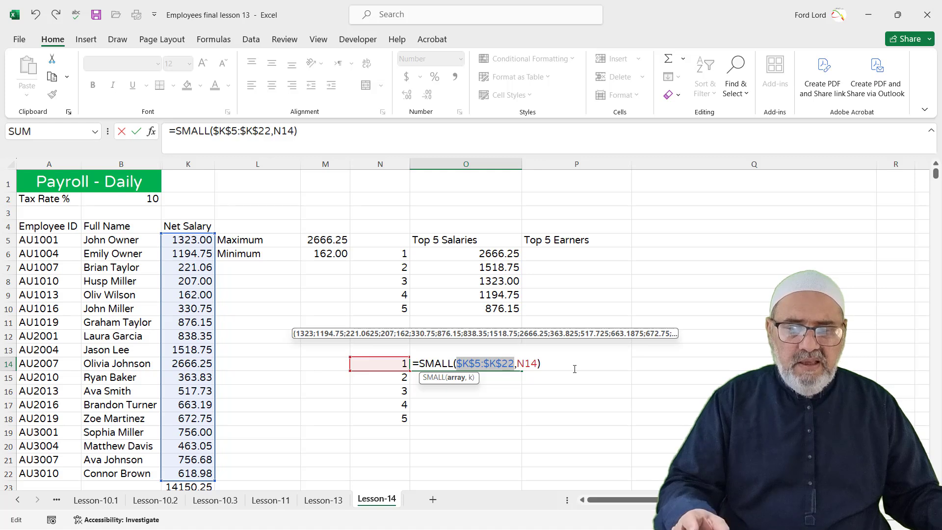
left_click(575, 369)
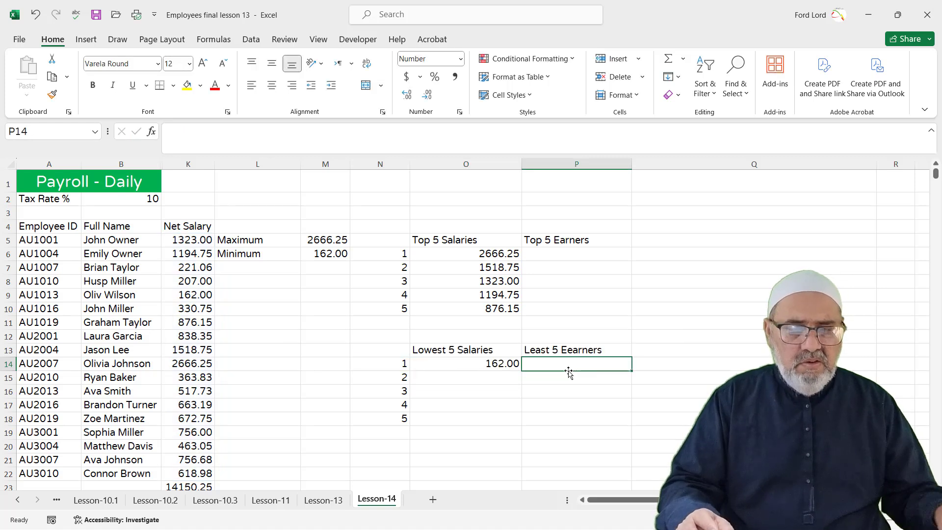
left_click(499, 364)
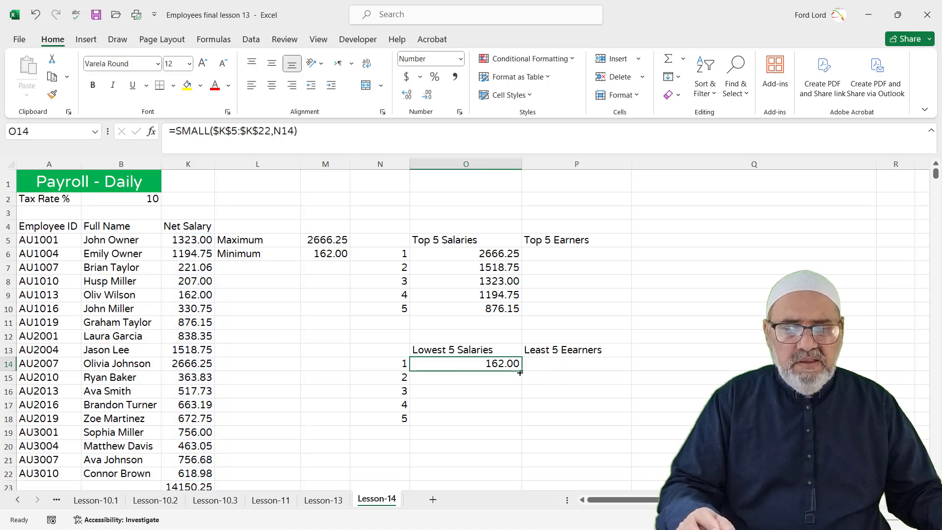
left_click_drag(520, 371, 522, 427)
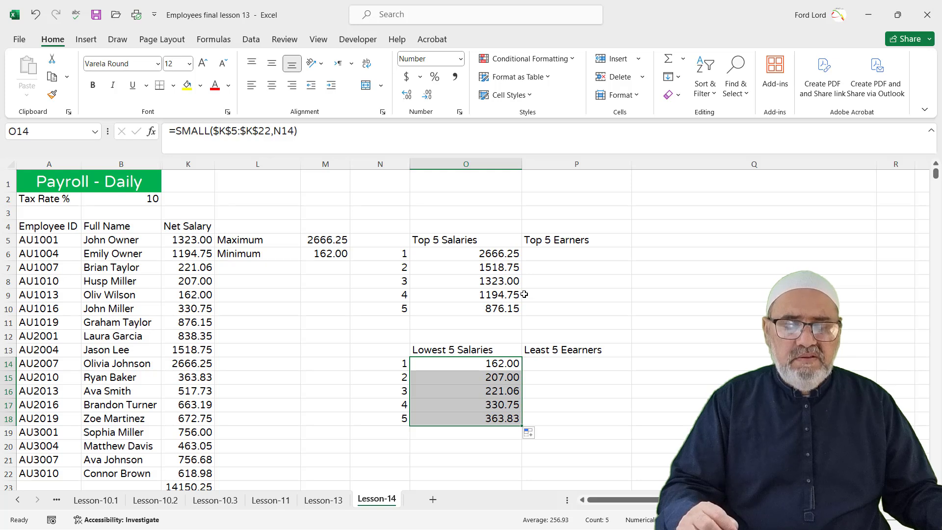
Enter the formula =LARGE(K5:K22,N6) in cell P6 under Top 5 Earners
left_click(582, 253)
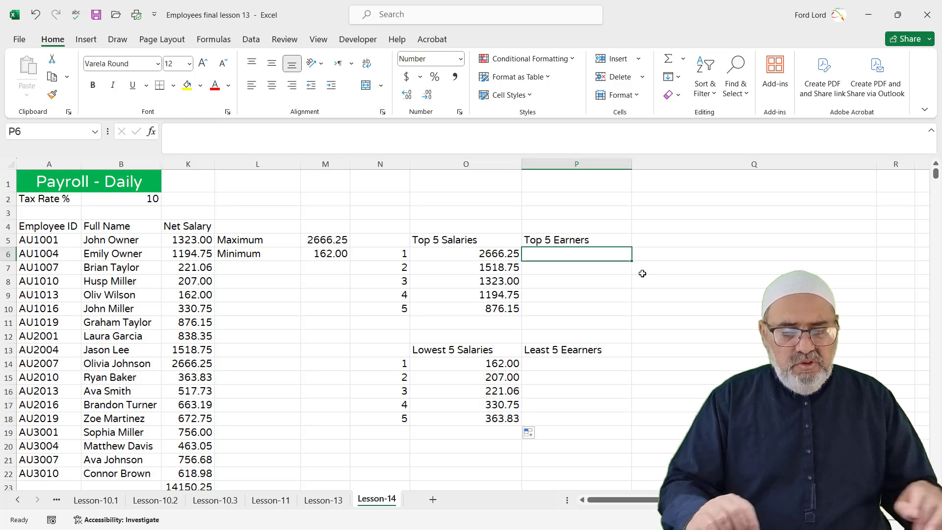
type("=LARG")
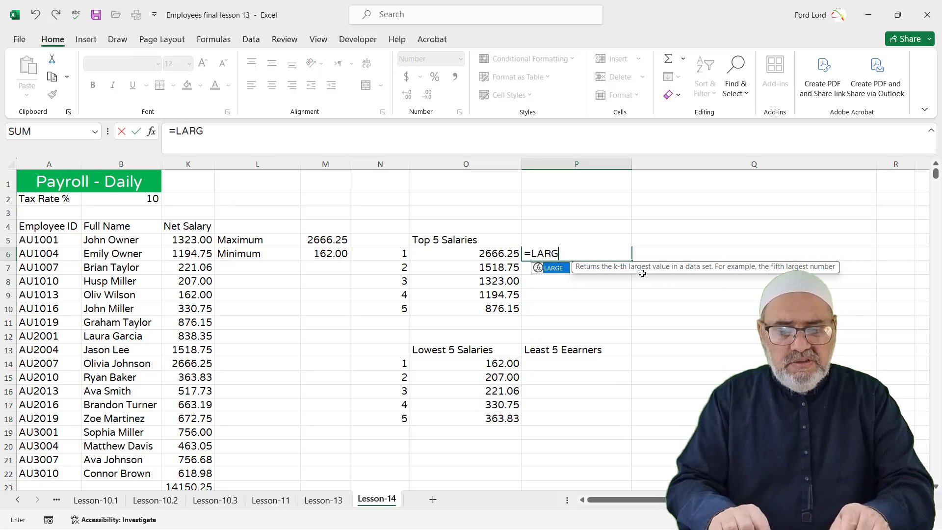
key("BackSpace")
type("GE")
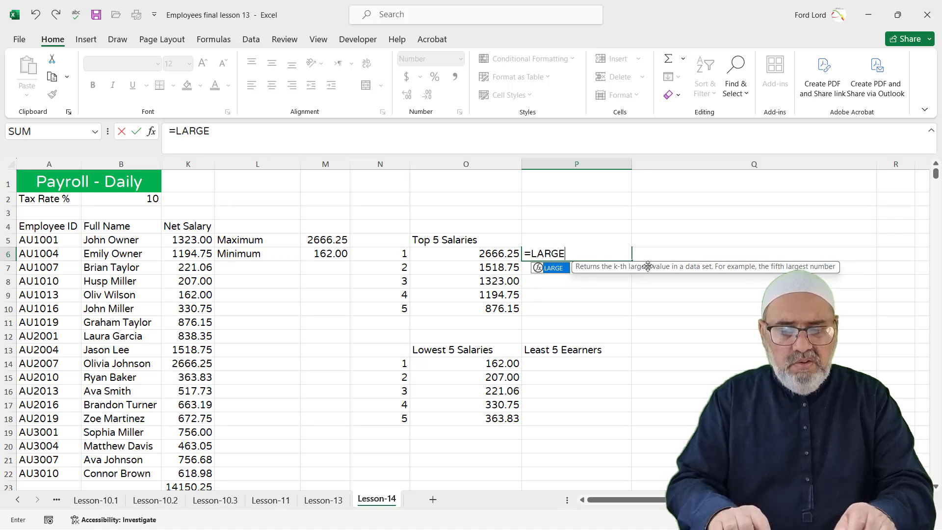
type("(")
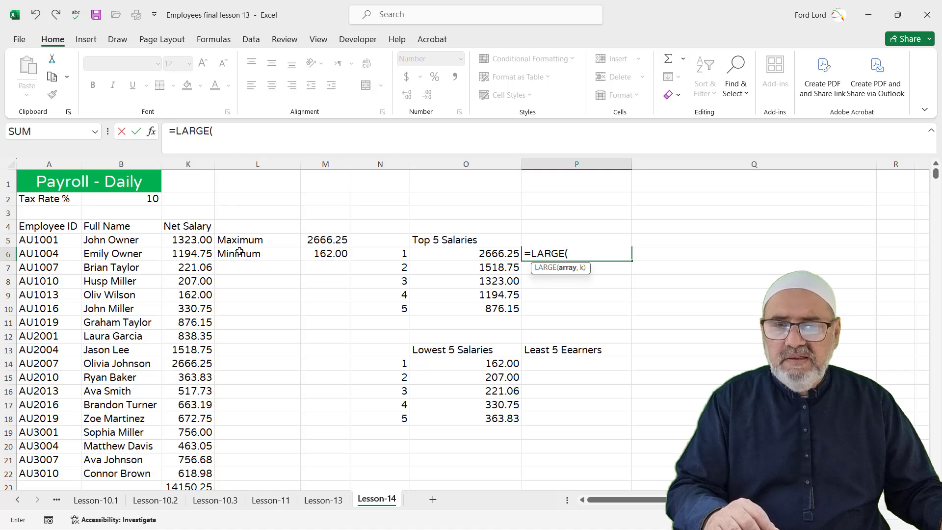
left_click_drag(205, 241, 205, 473)
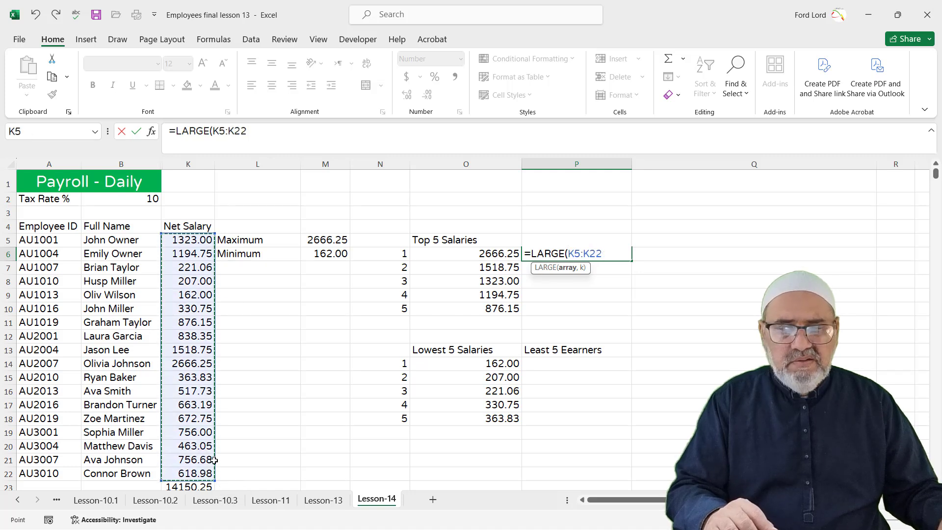
type(",")
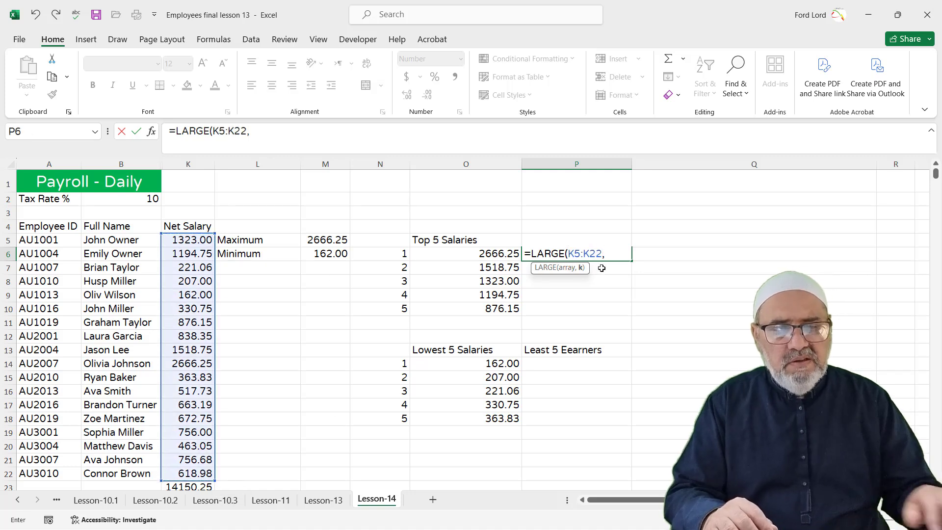
left_click(402, 255)
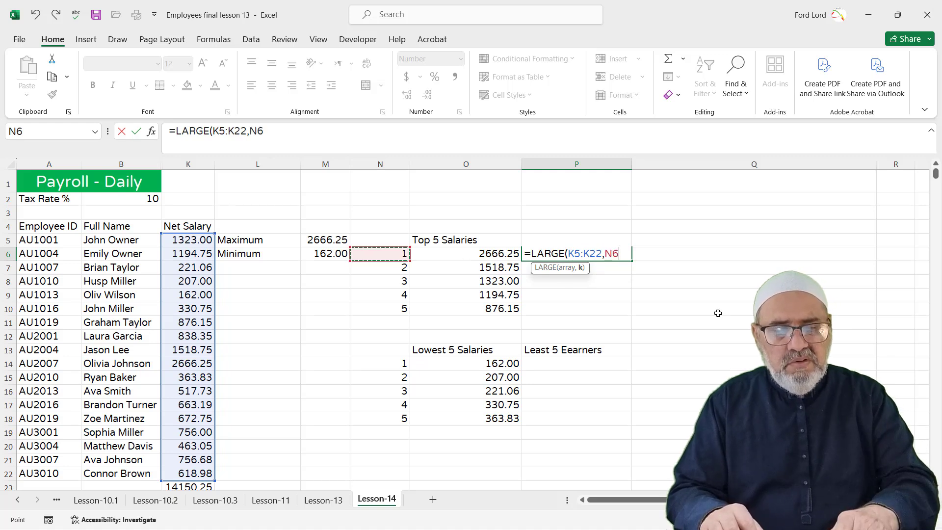
type(")")
key("Return")
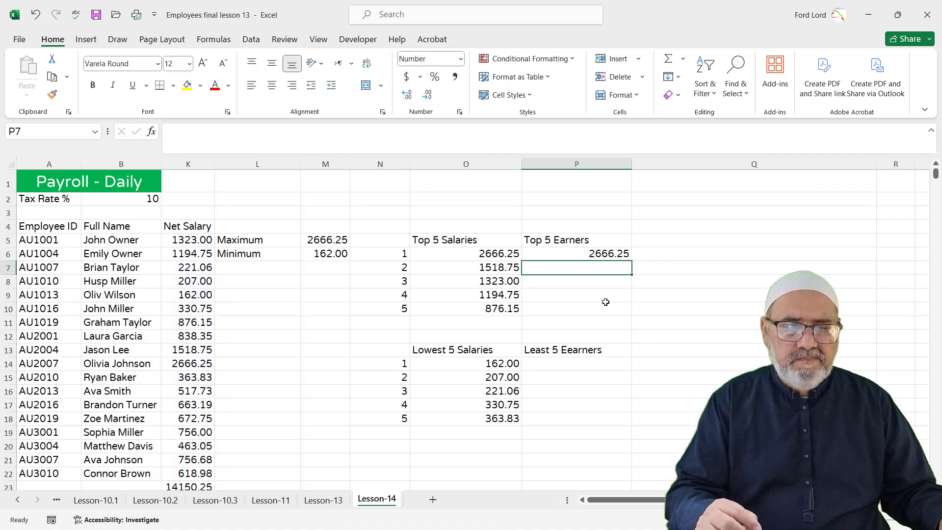
Wrap the LARGE function in P6 in a MATCH with exact match, so the formula reads =MATCH(LARGE(K5:K22,N6),K5:K22,0)
left_click(604, 256)
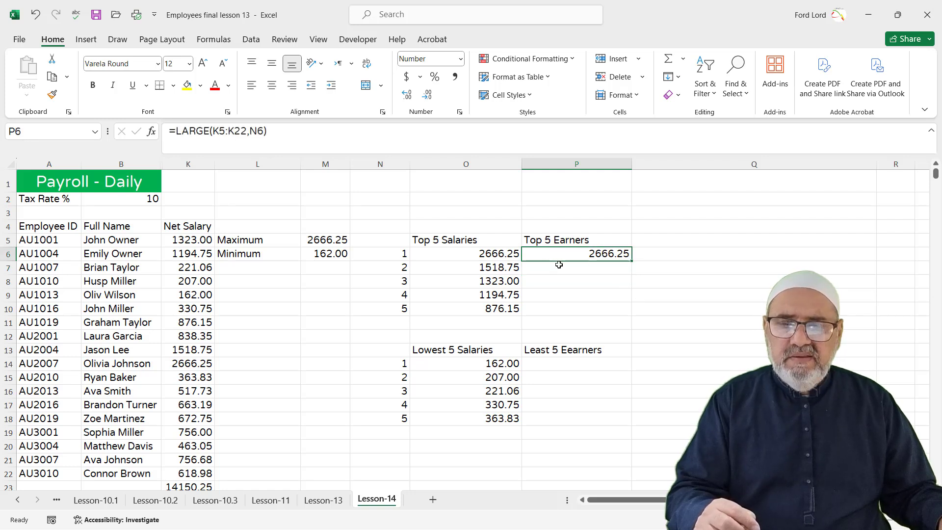
key("F2")
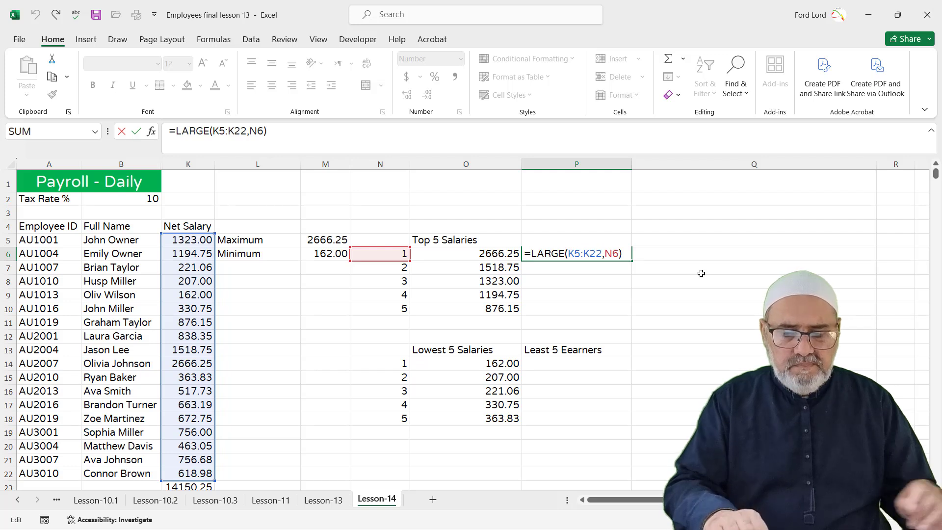
key("Home")
key("Right")
type("MATCH")
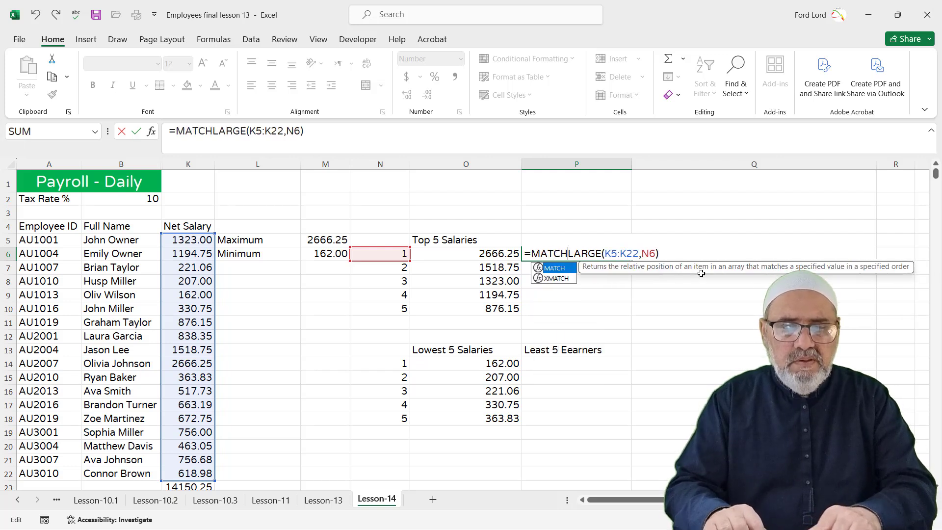
type("(")
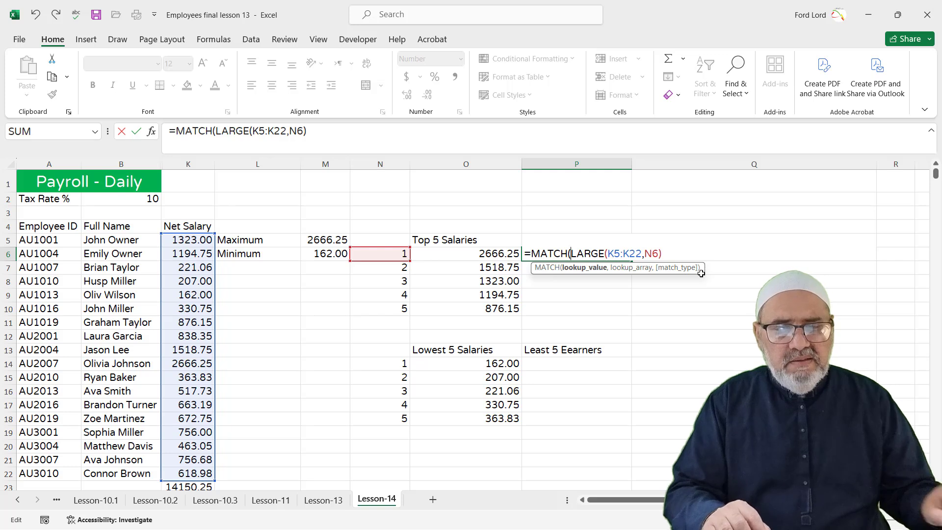
left_click(583, 267)
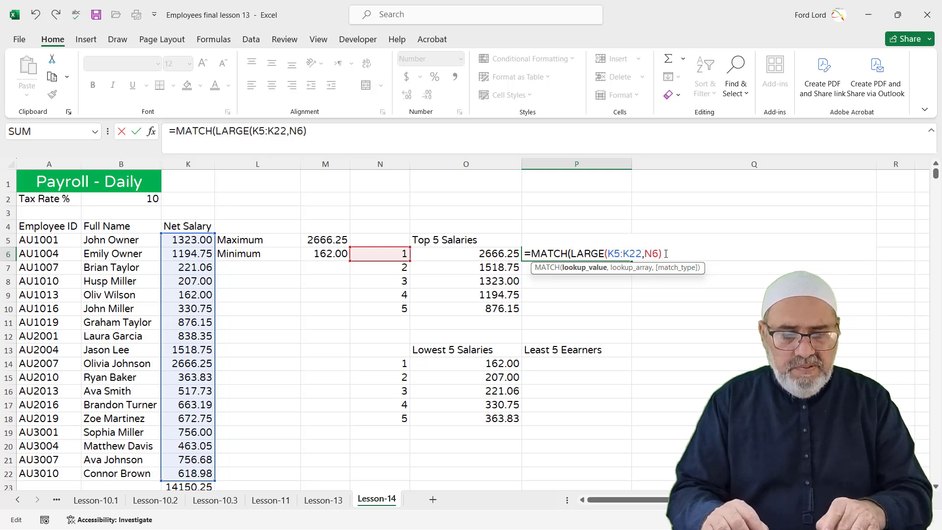
type(",")
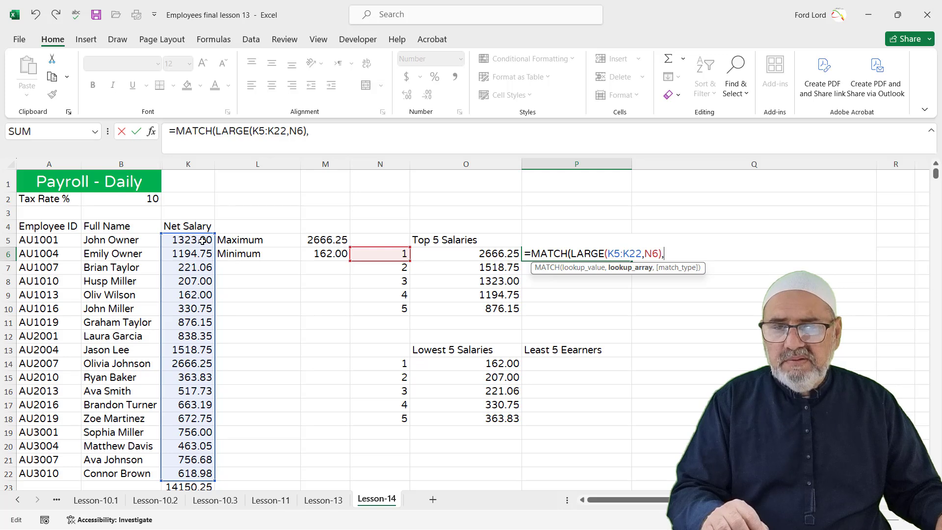
left_click_drag(202, 241, 196, 476)
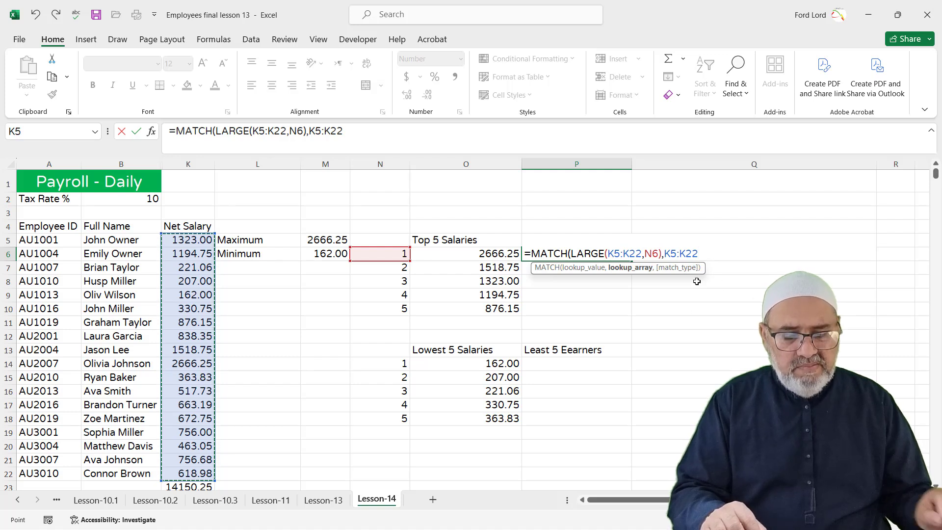
type(",")
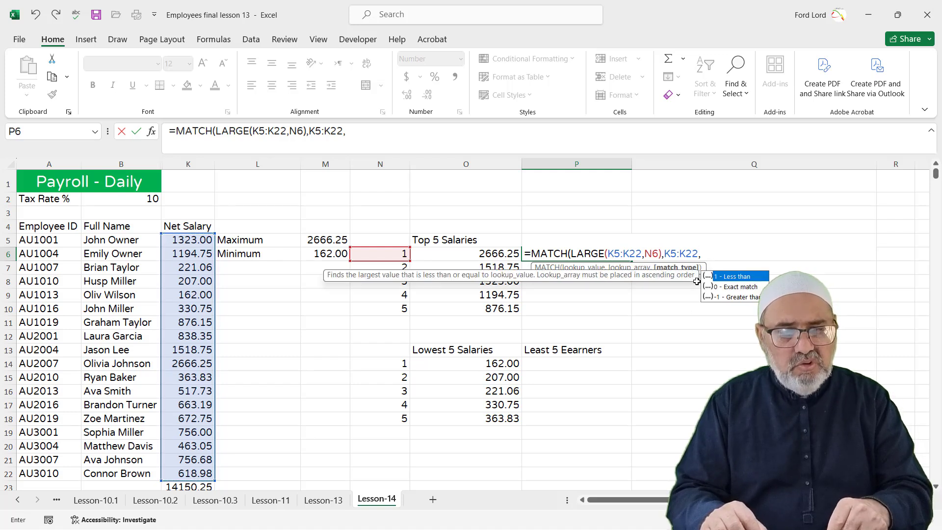
type("0")
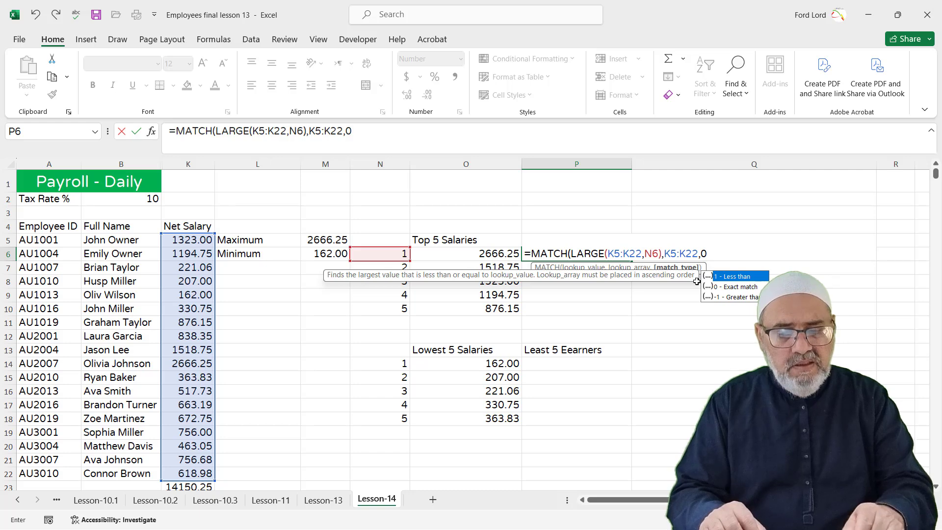
type(")")
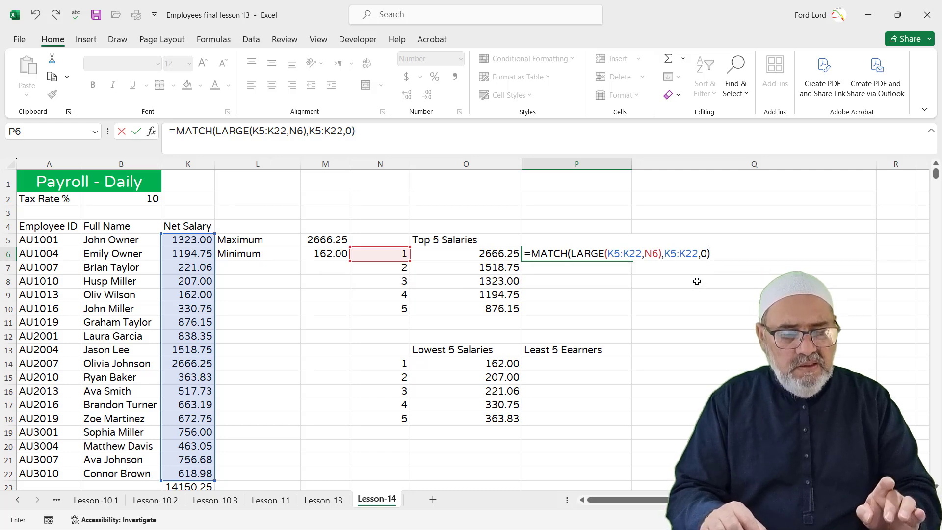
key("Return")
Format the MATCH result in P6 to show no decimal places
left_click(598, 258)
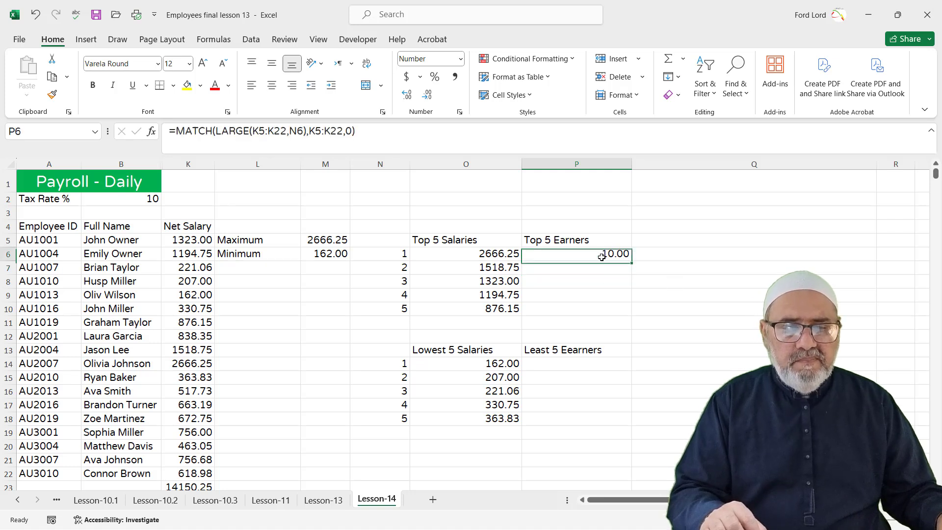
left_click(407, 95)
left_click(406, 95)
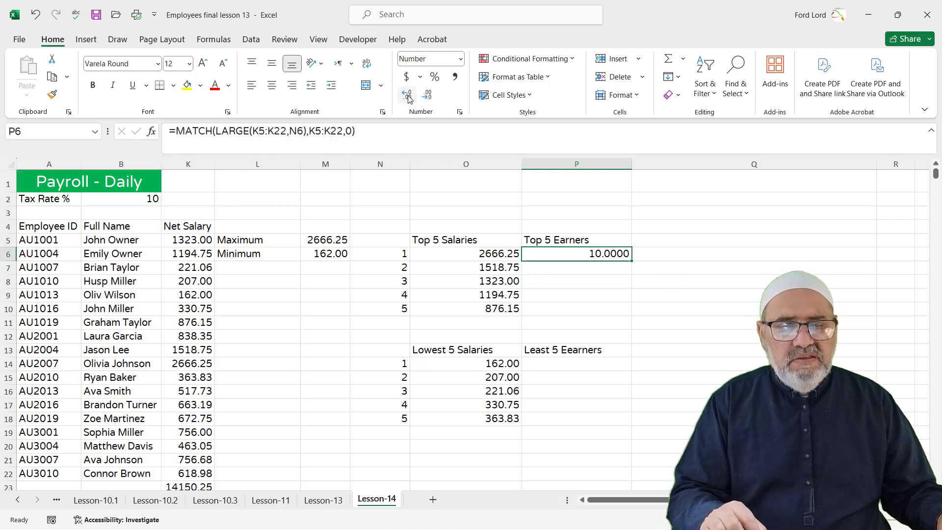
left_click(427, 96)
left_click(427, 96)
left_click(428, 96)
left_click(427, 95)
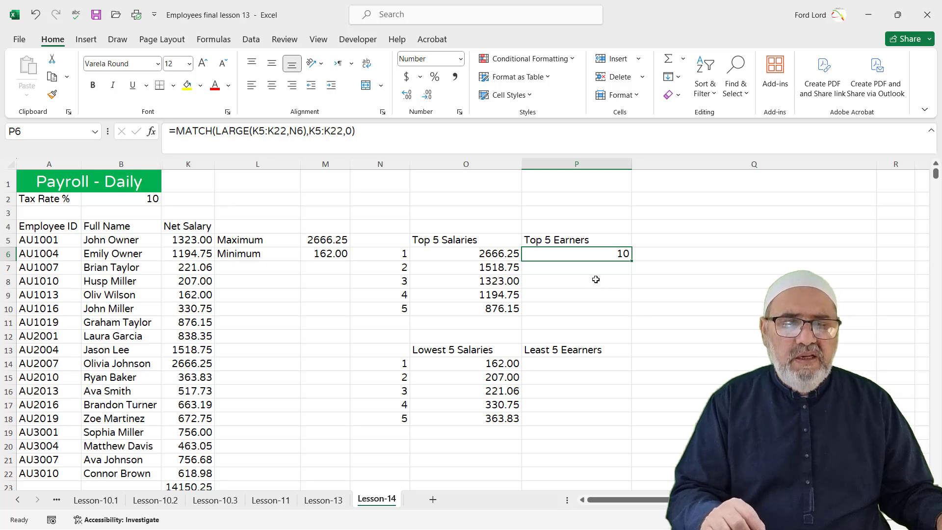
Review the MATCH formula in P6, and count down the Net Salary cells from K5 to K14 to check the returned position
double_click(569, 253)
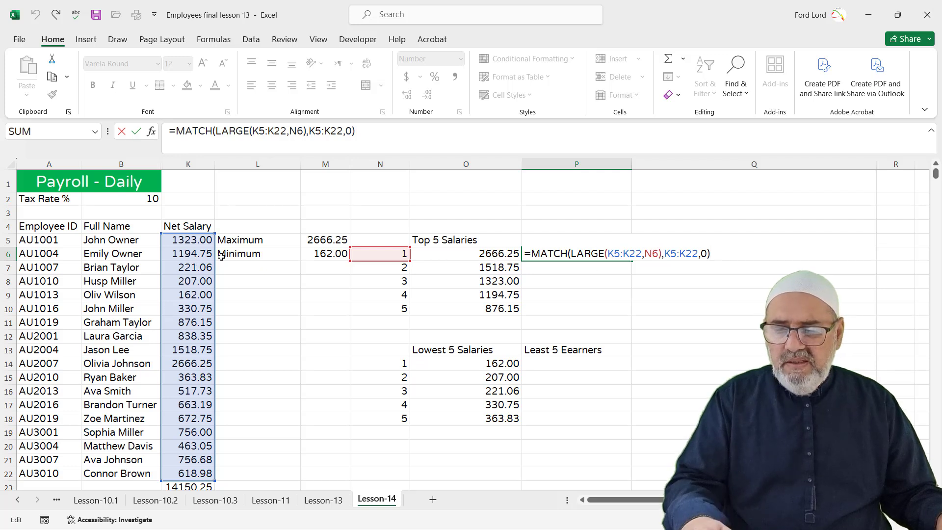
key("ctrl+Return")
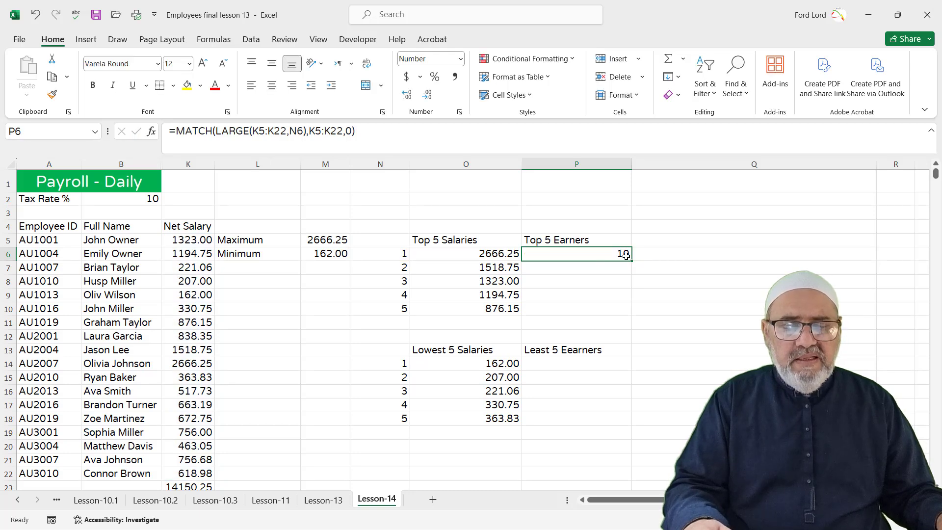
left_click(192, 240)
left_click(197, 255)
left_click(196, 267)
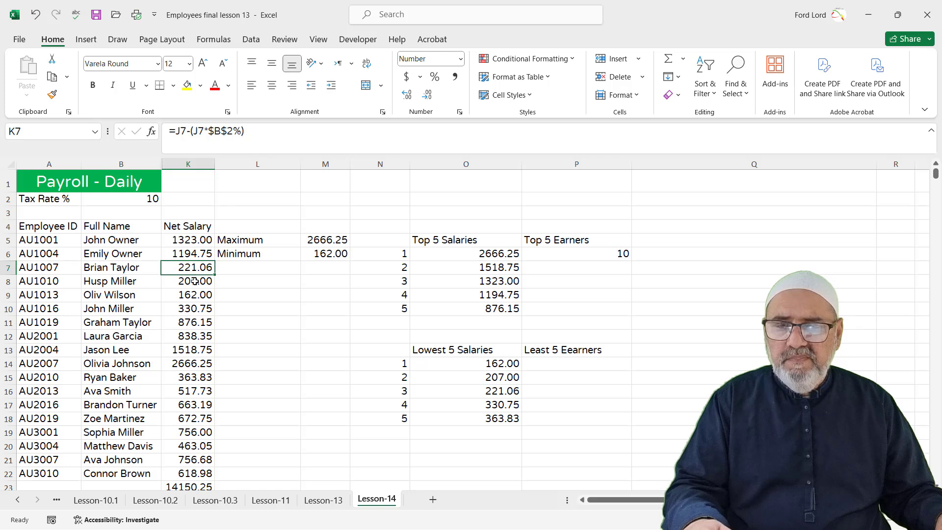
left_click(195, 281)
left_click(197, 295)
left_click(199, 310)
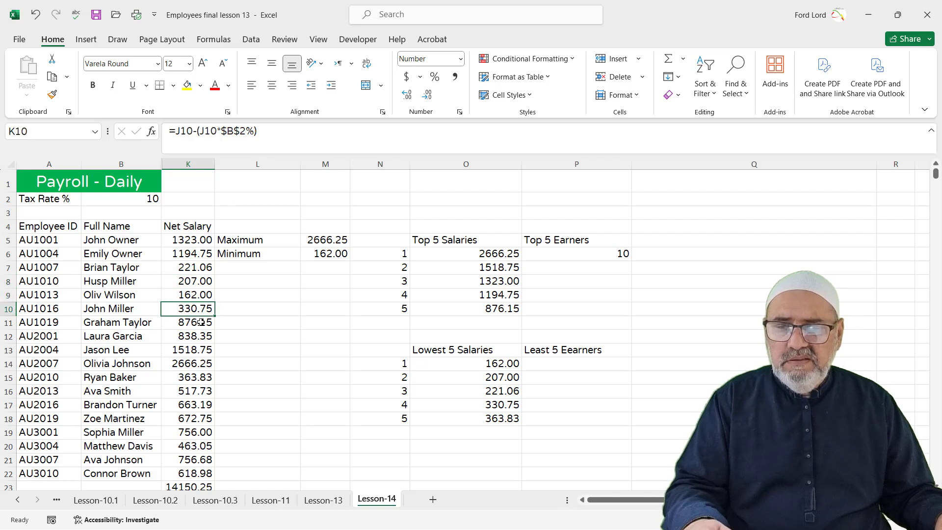
left_click(199, 324)
left_click(196, 338)
left_click(196, 351)
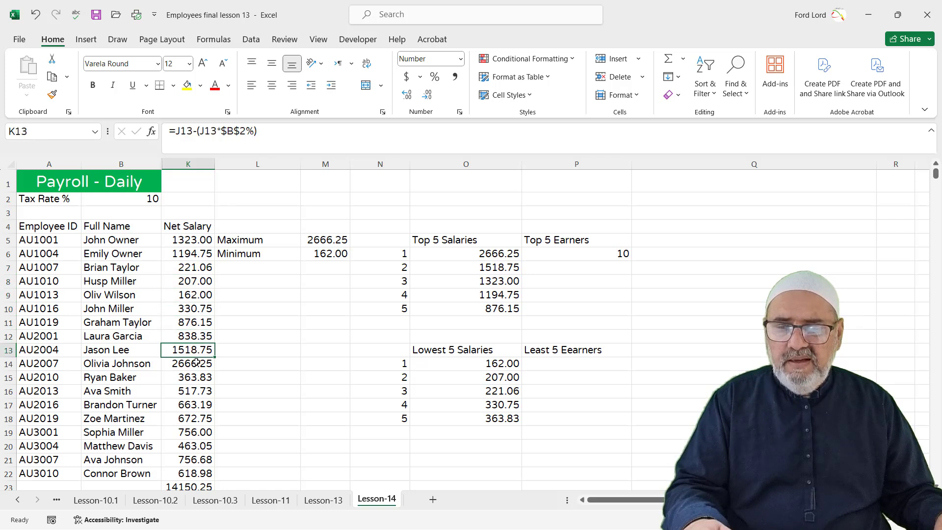
left_click(197, 364)
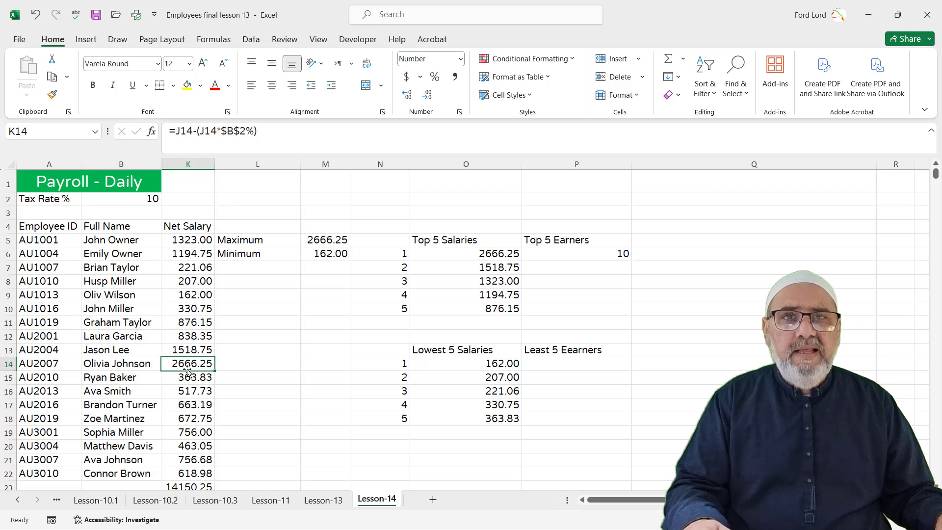
Wrap the MATCH formula in P6 in an INDEX over the Full Name range: =INDEX(B5:B22,MATCH(LARGE(K5:K22,N6),K5:K22,0))
left_click(592, 254)
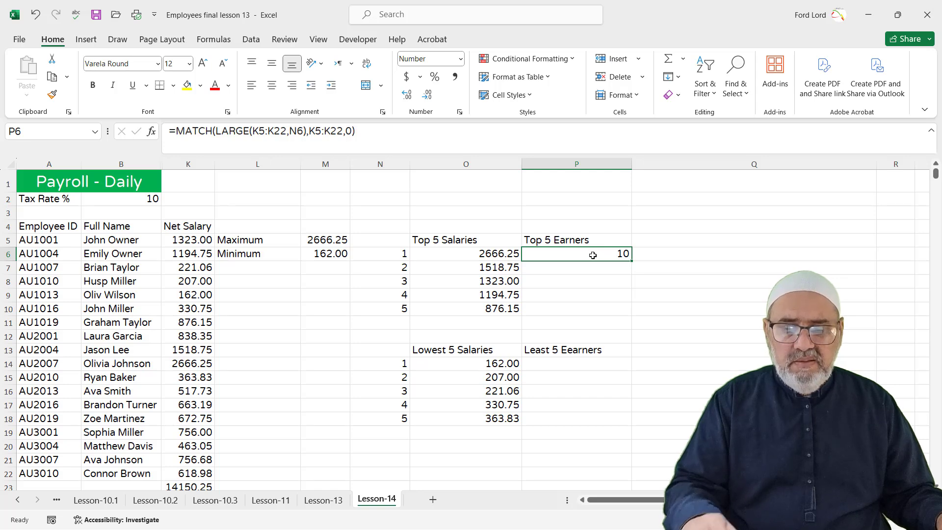
double_click(593, 255)
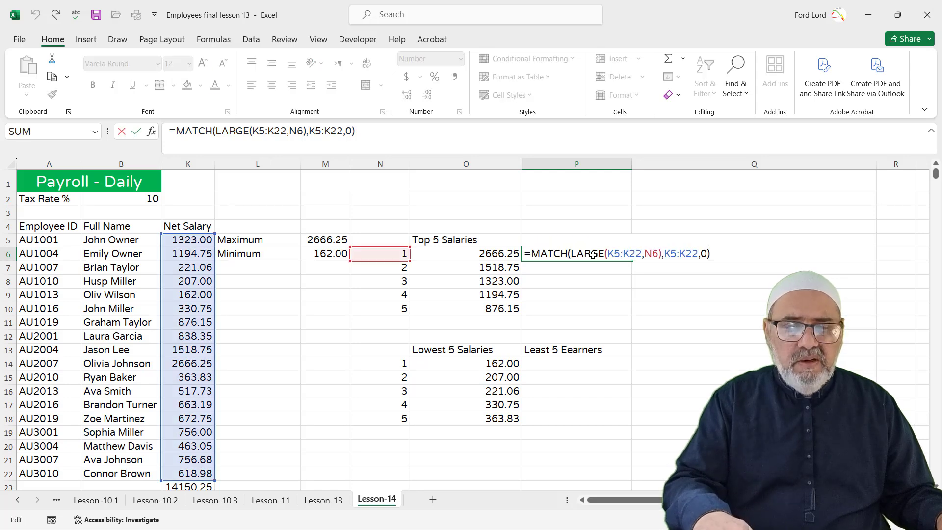
left_click(532, 253)
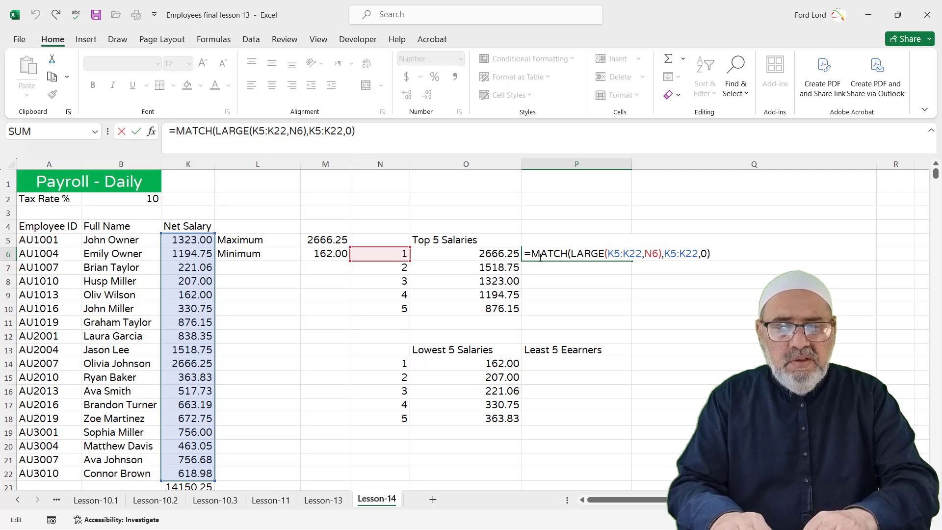
type("INDEX")
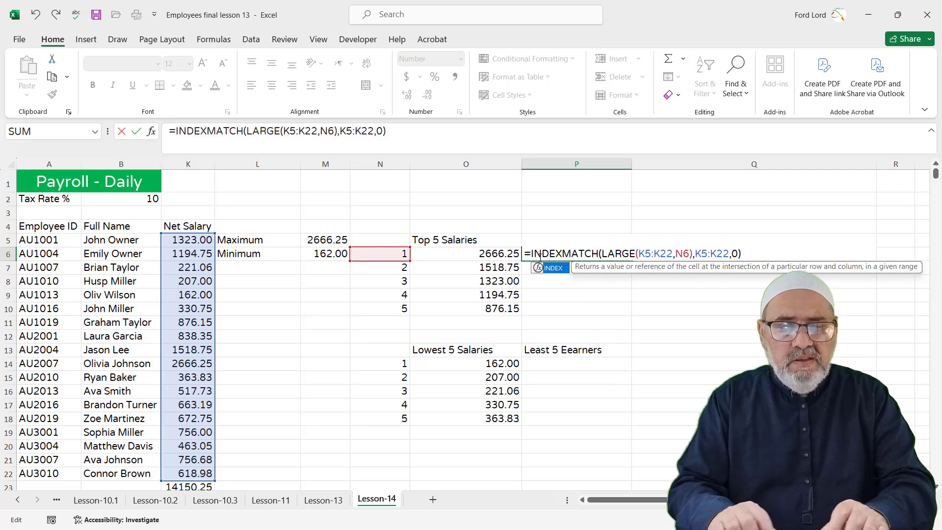
type("(")
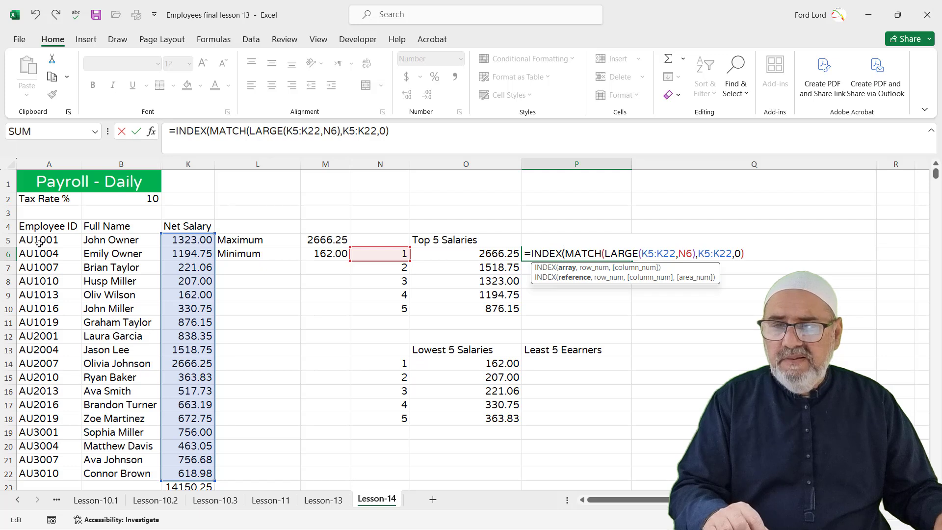
left_click_drag(103, 241, 125, 471)
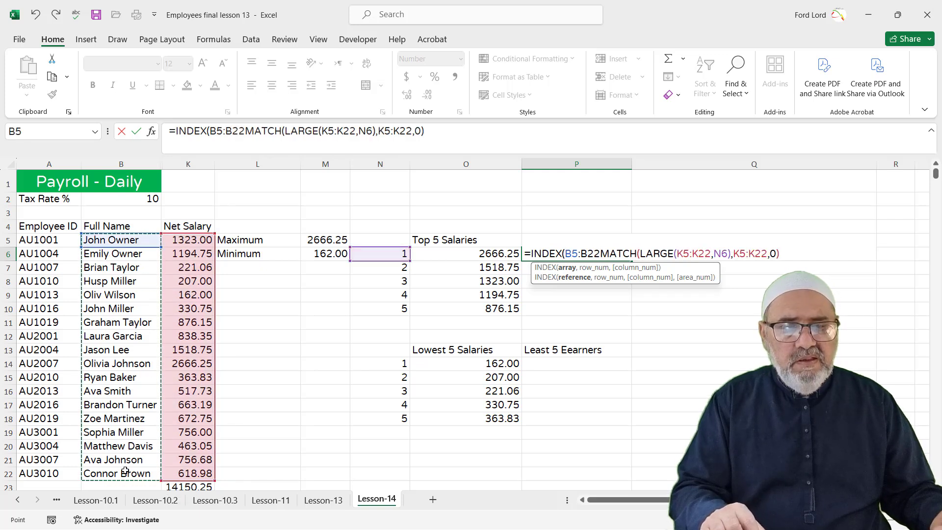
type(",")
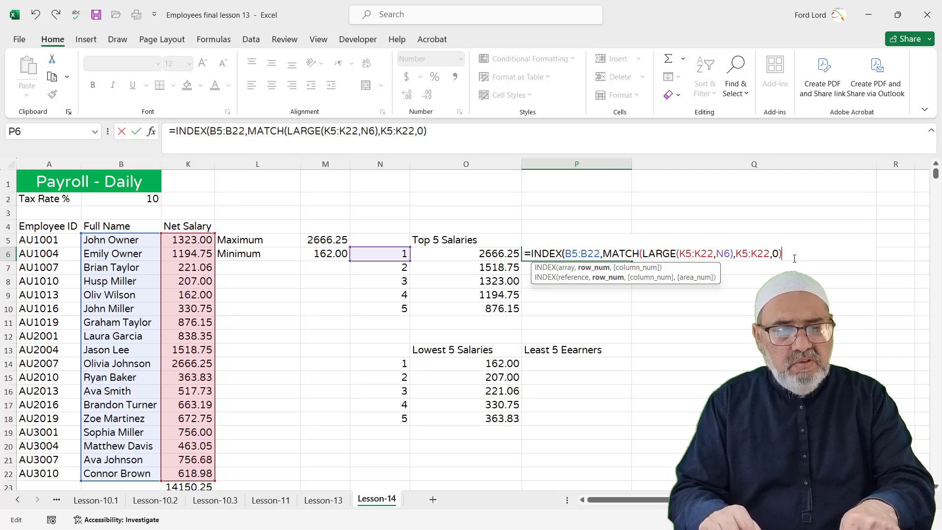
type(")")
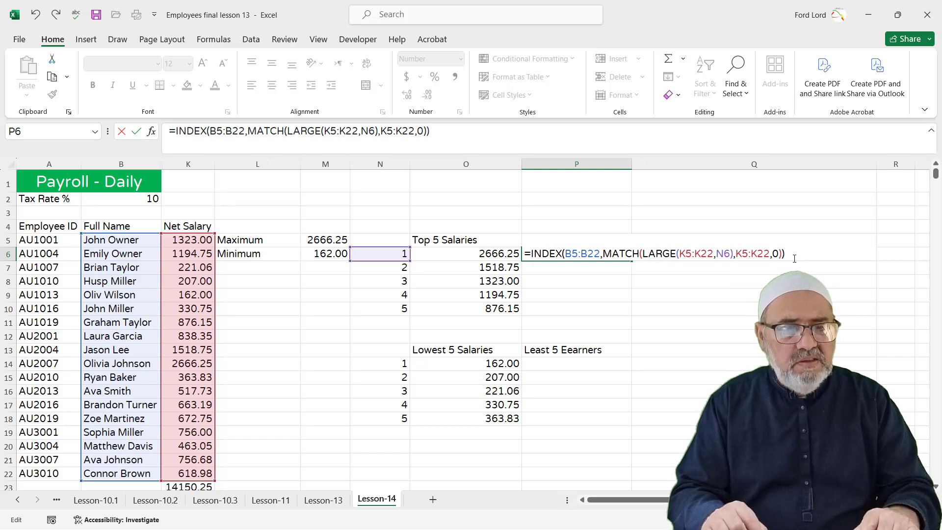
key("Return")
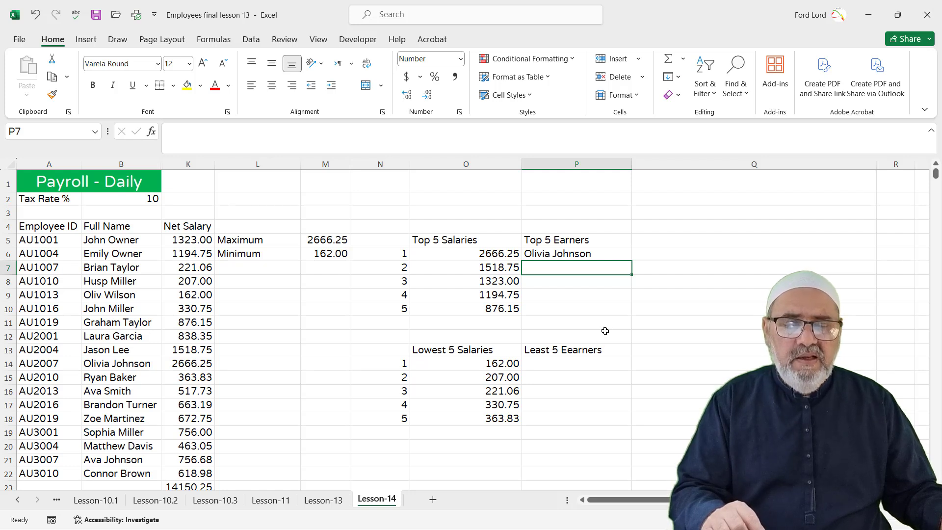
Make the ranges in P6 absolute, so the formula reads =INDEX($B$5:$B$22,MATCH(LARGE($K$5:$K$22,N6),$K$5:$K$22,0))
left_click(575, 254)
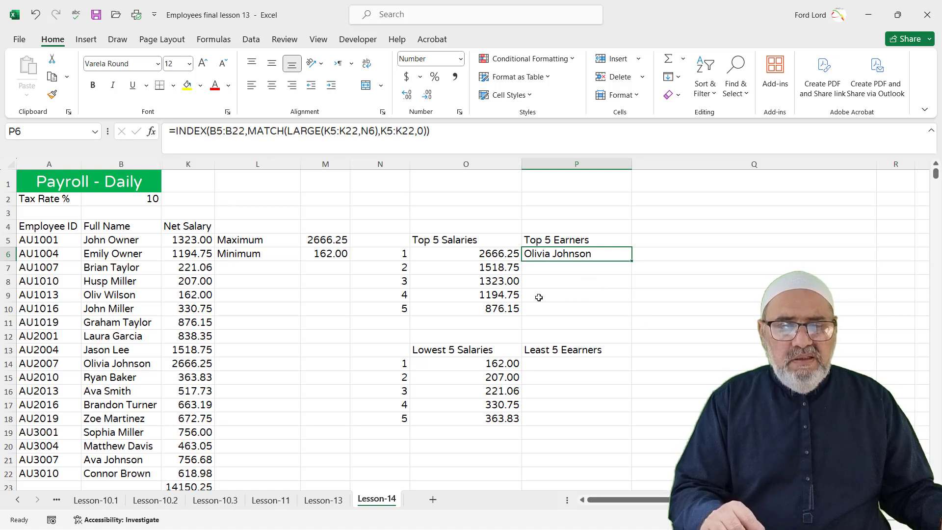
left_click(559, 311)
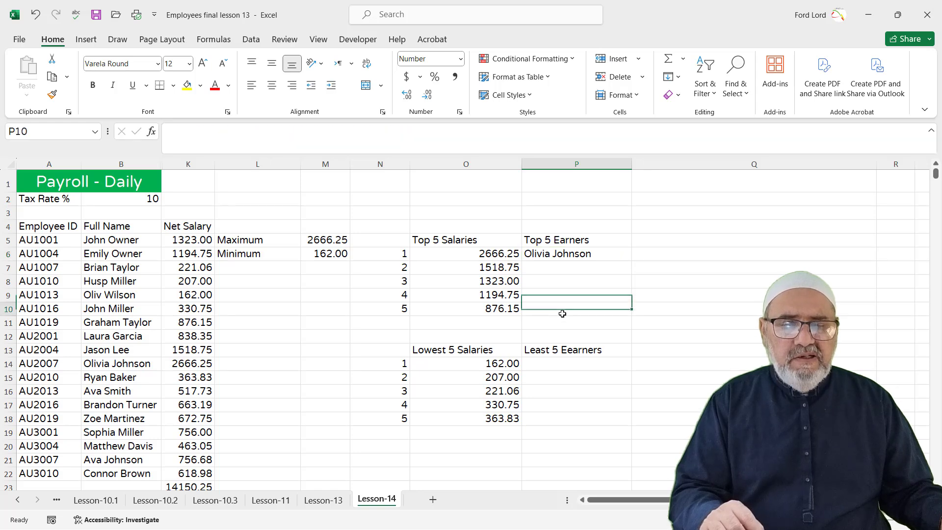
left_click(560, 254)
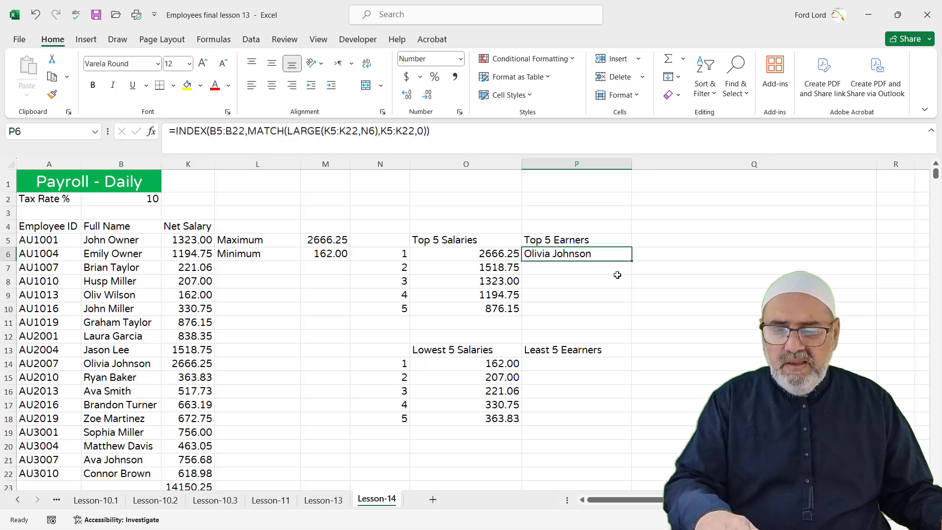
key("F2")
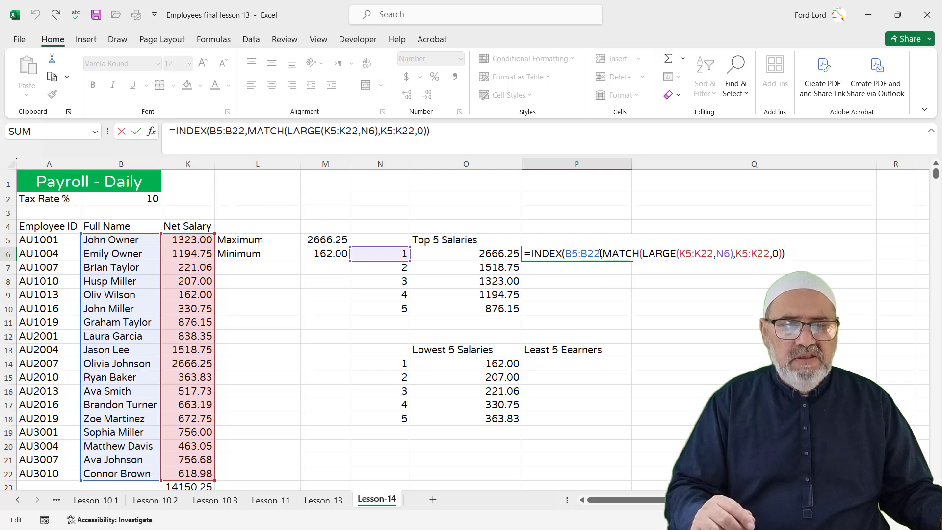
left_click_drag(600, 254, 566, 253)
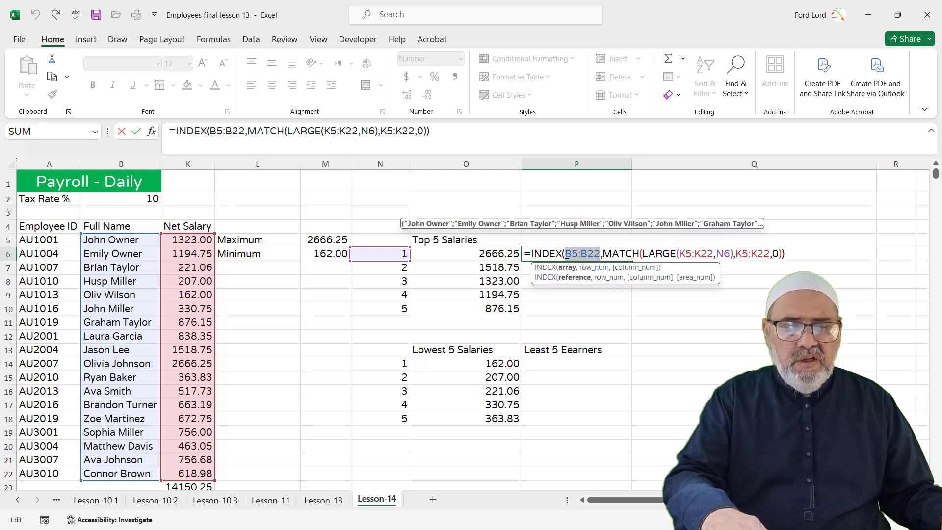
key("F4")
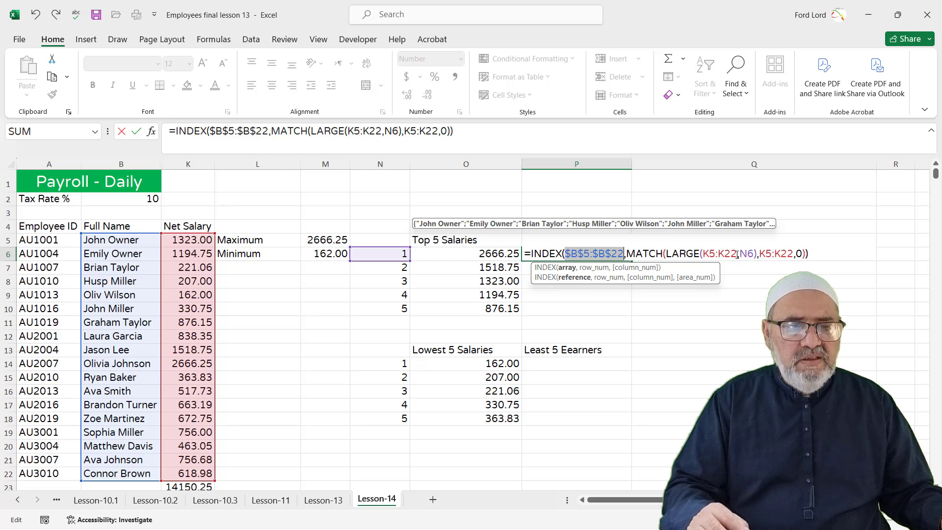
left_click_drag(737, 254, 701, 256)
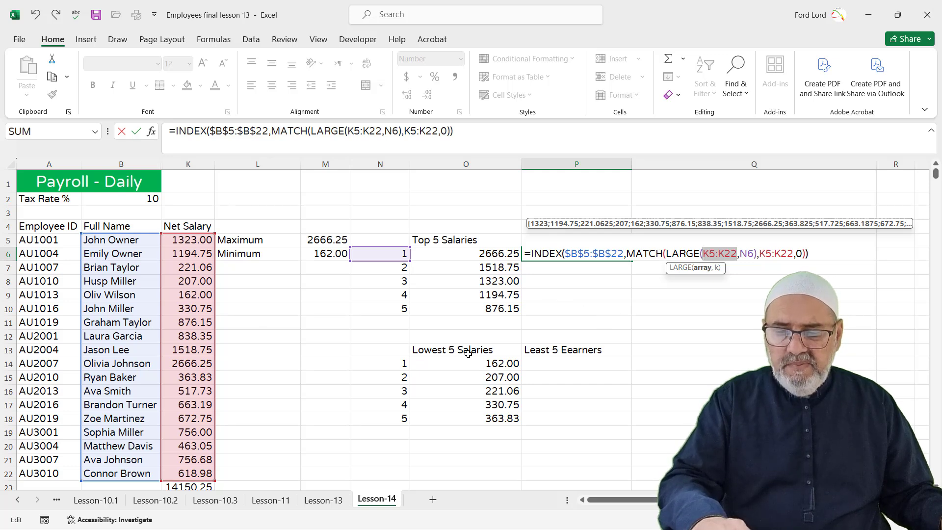
key("F4")
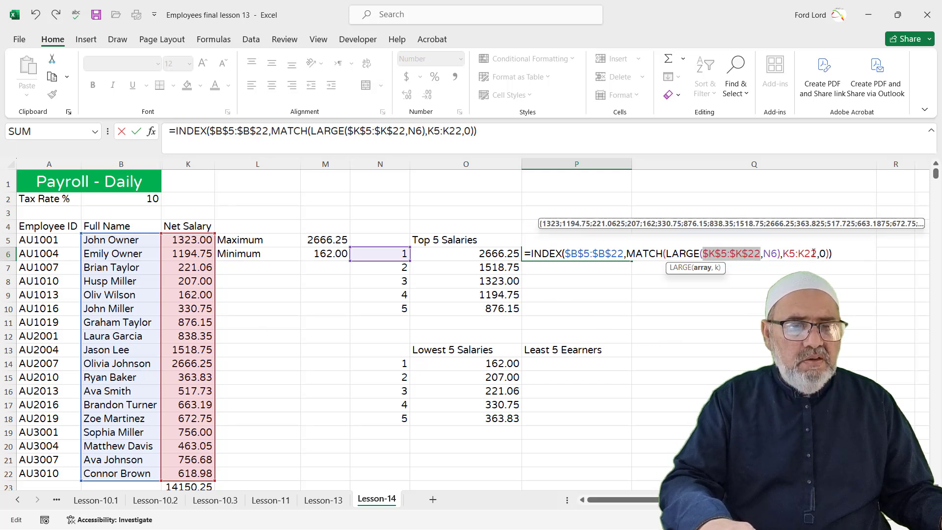
left_click_drag(816, 255, 783, 259)
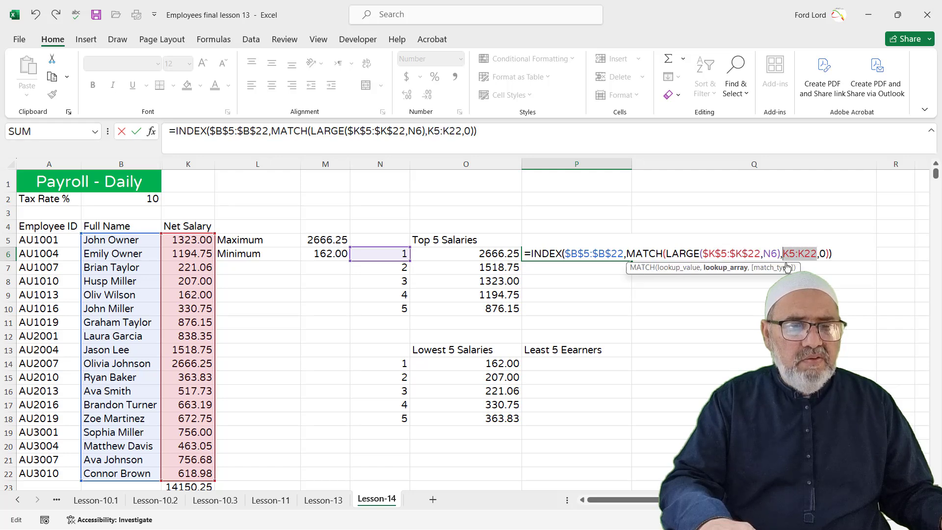
key("F4")
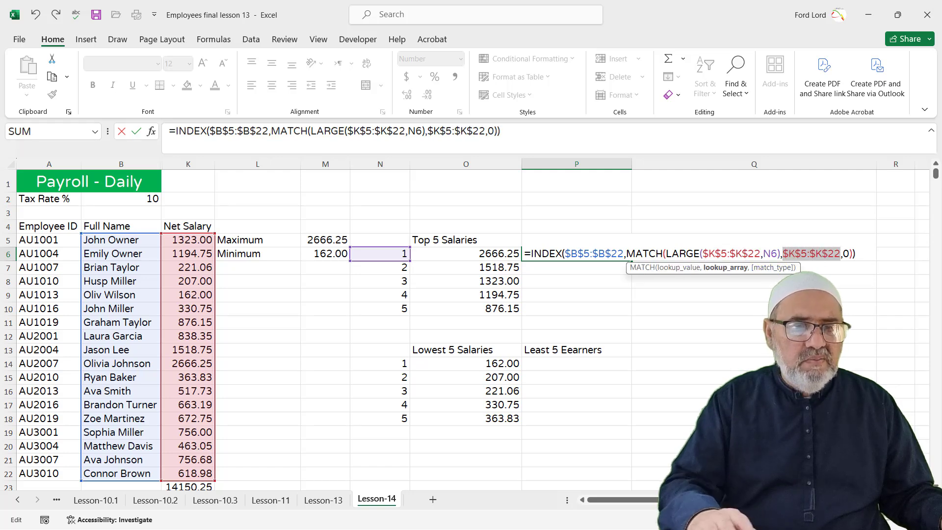
key("ctrl+Return")
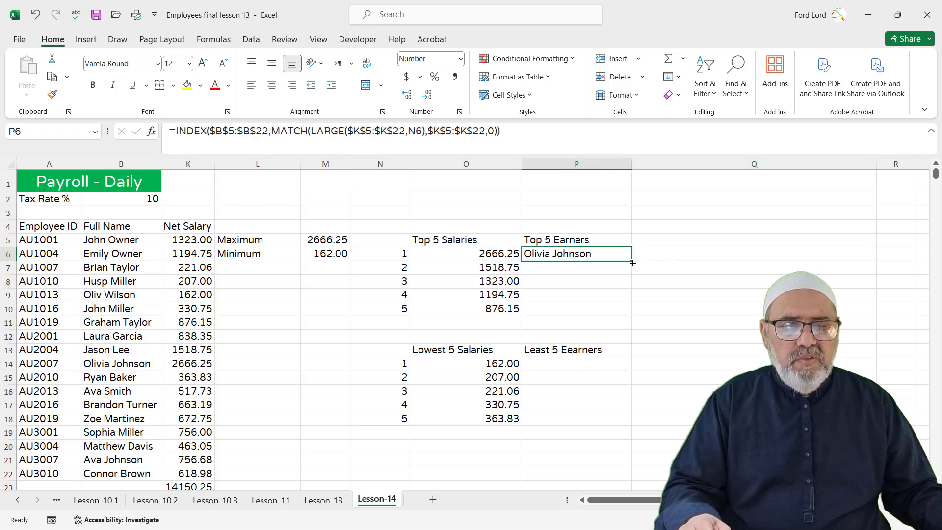
Fill the P6 formula down through P10 and check the Top 5 Earners against the Net Salary column
left_click_drag(632, 263, 633, 317)
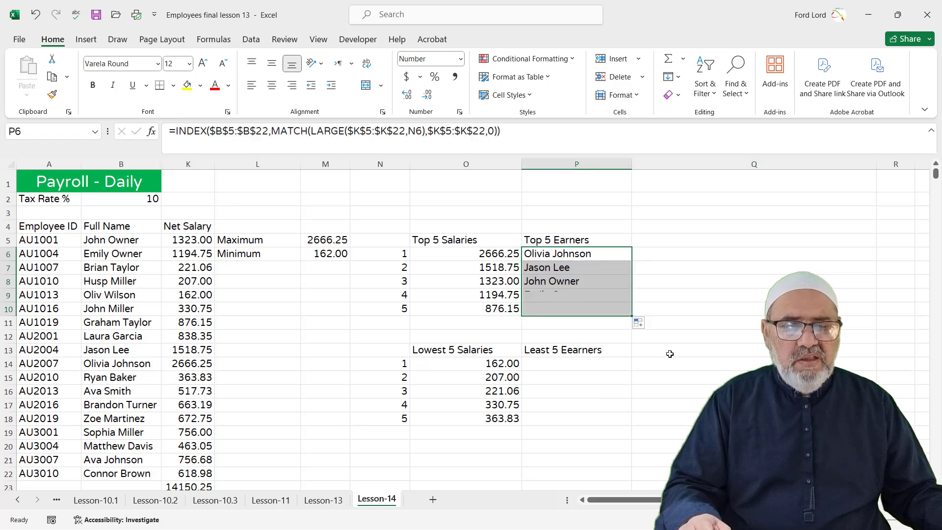
left_click(554, 271)
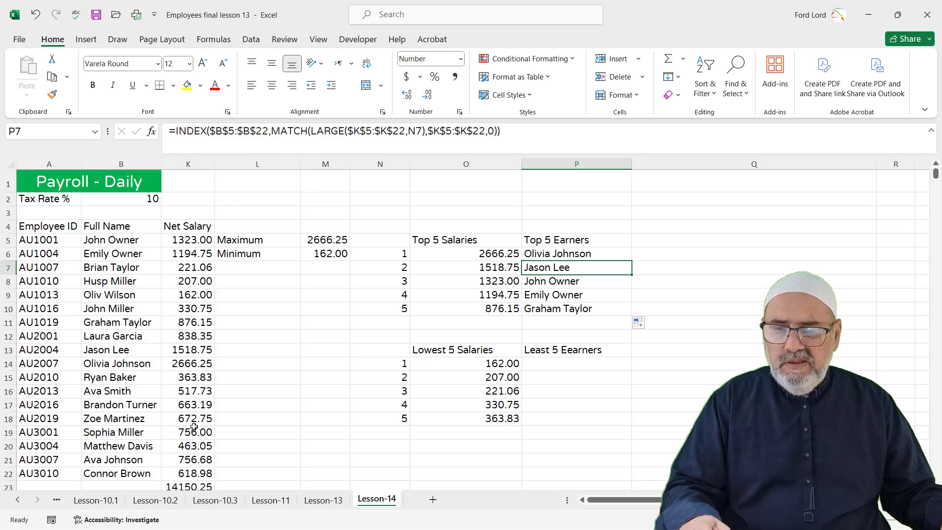
left_click(190, 240)
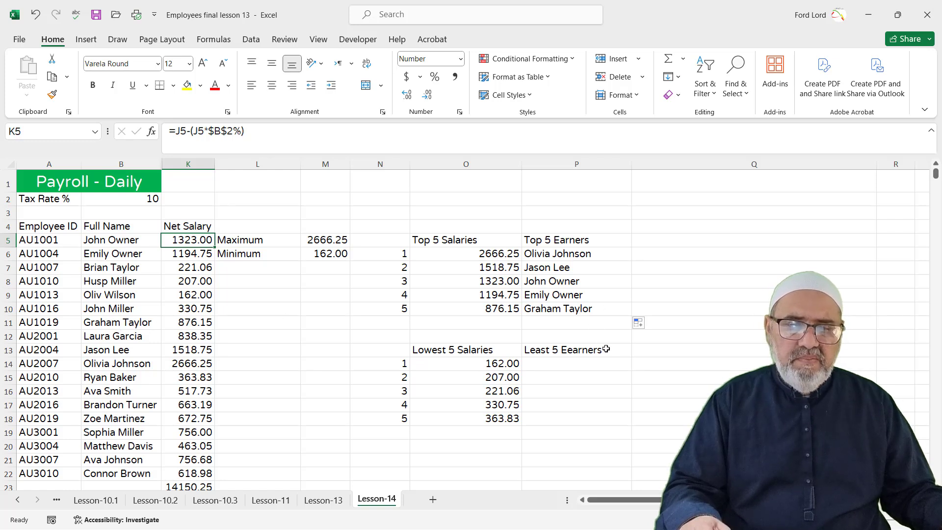
left_click(715, 364)
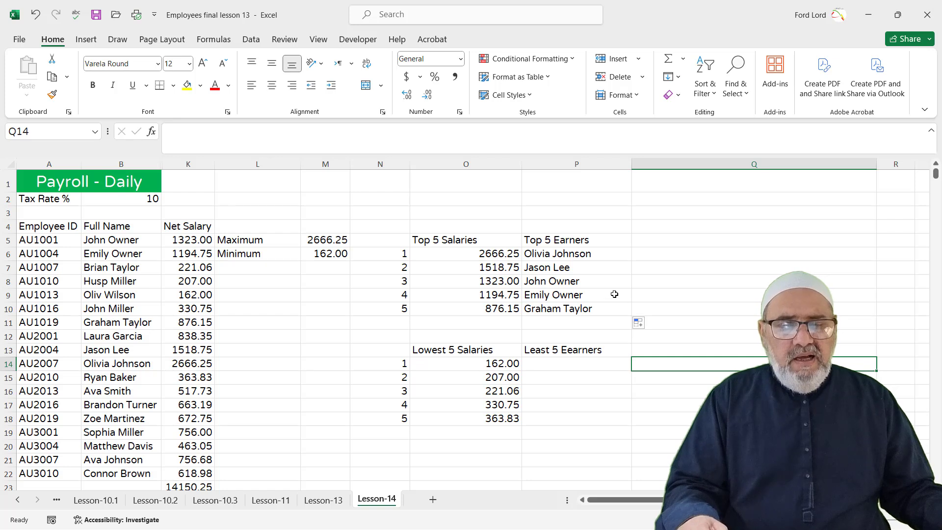
left_click(584, 254)
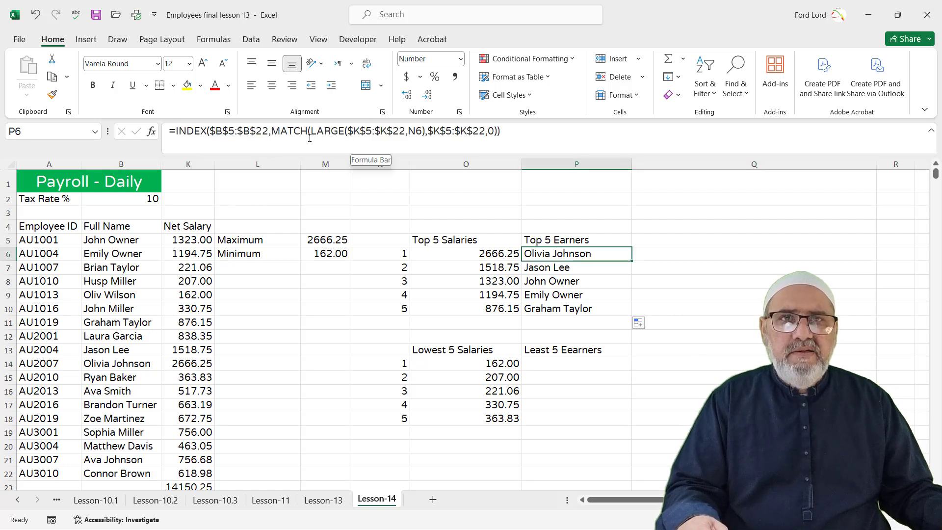
left_click(662, 418)
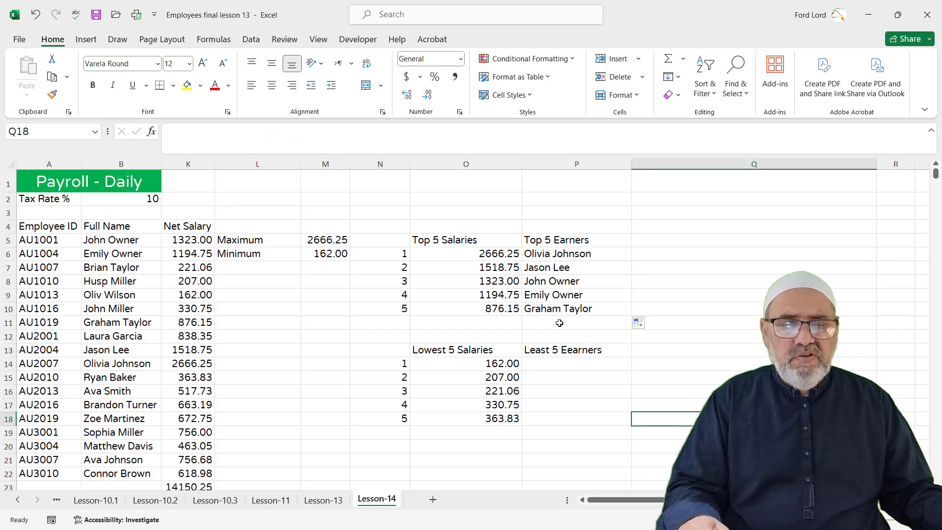
Copy the Top 5 Earners formulas in P6:P10 into the Least 5 Earners list starting at P14
left_click_drag(543, 255, 561, 307)
key("ctrl+c")
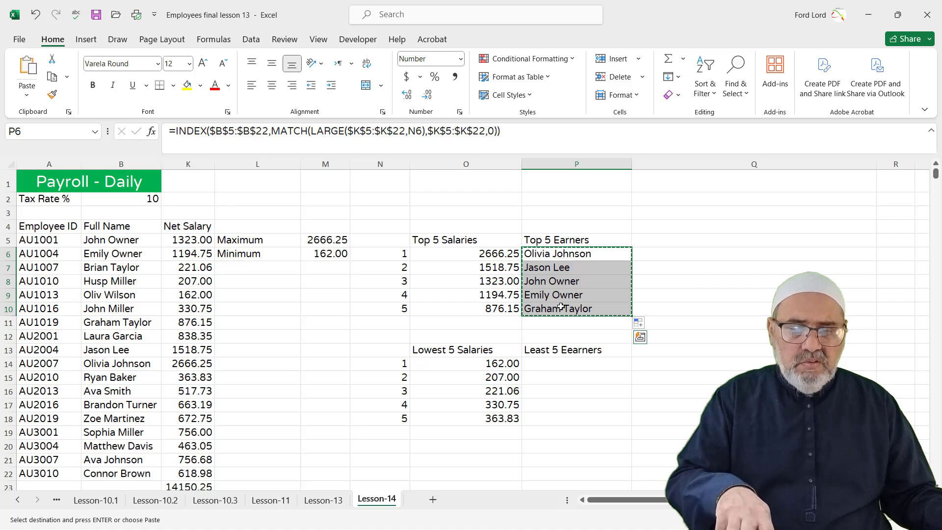
left_click(544, 365)
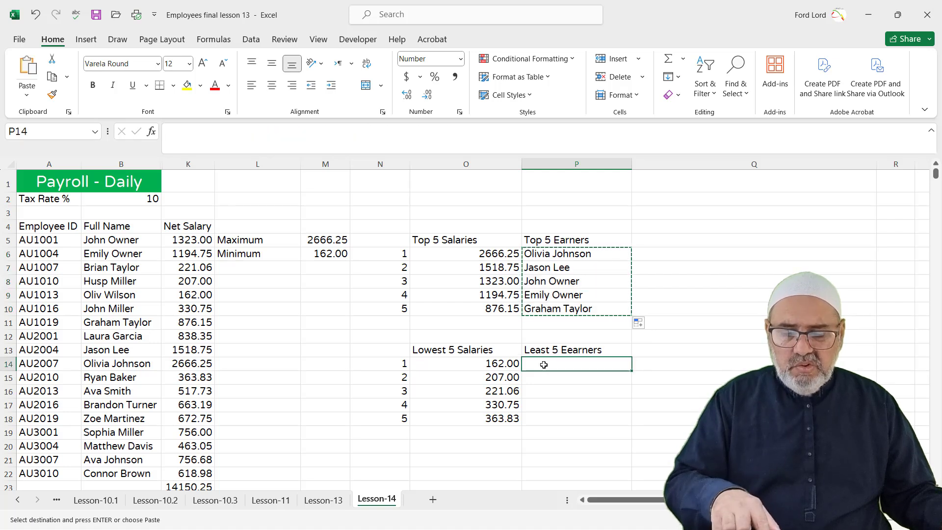
key("ctrl+v")
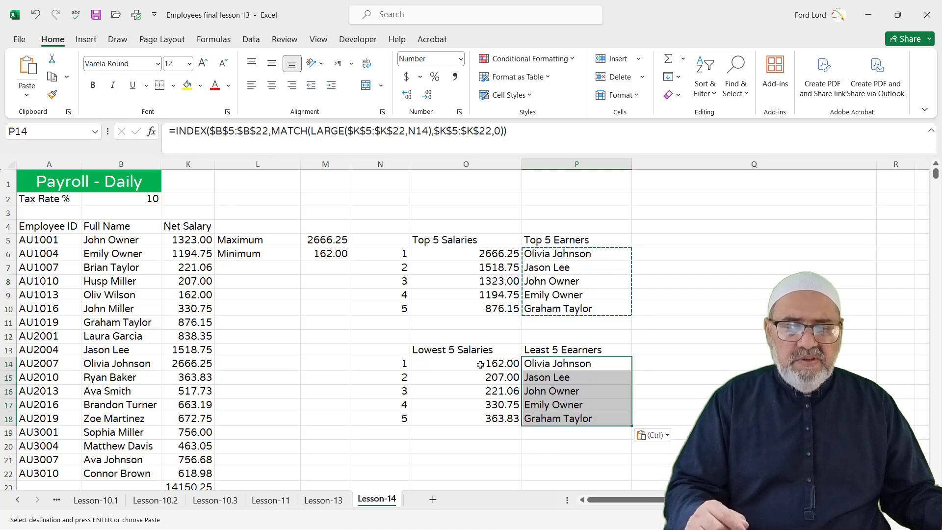
left_click(694, 446)
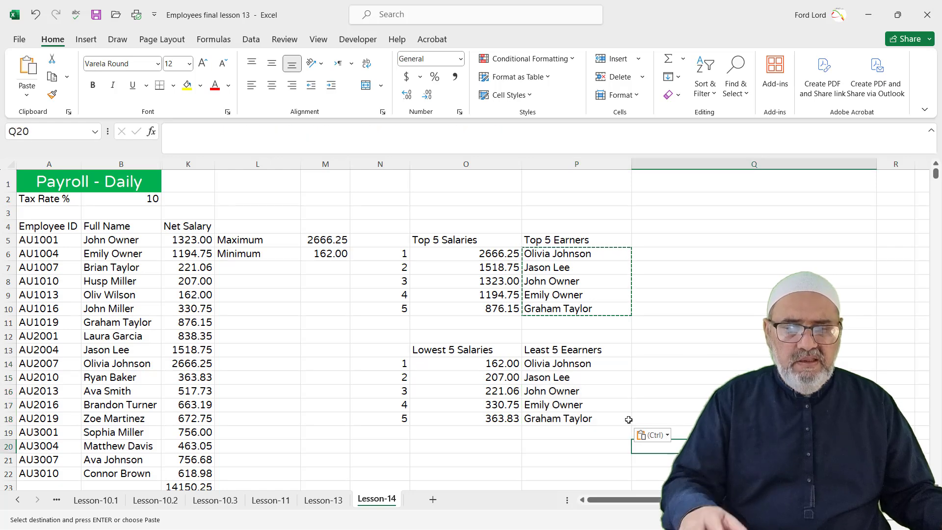
key("Escape")
Replace all occurrences of LARGE with SMALL in the formulas of P14:P18
left_click(541, 365)
left_click_drag(541, 364, 555, 418)
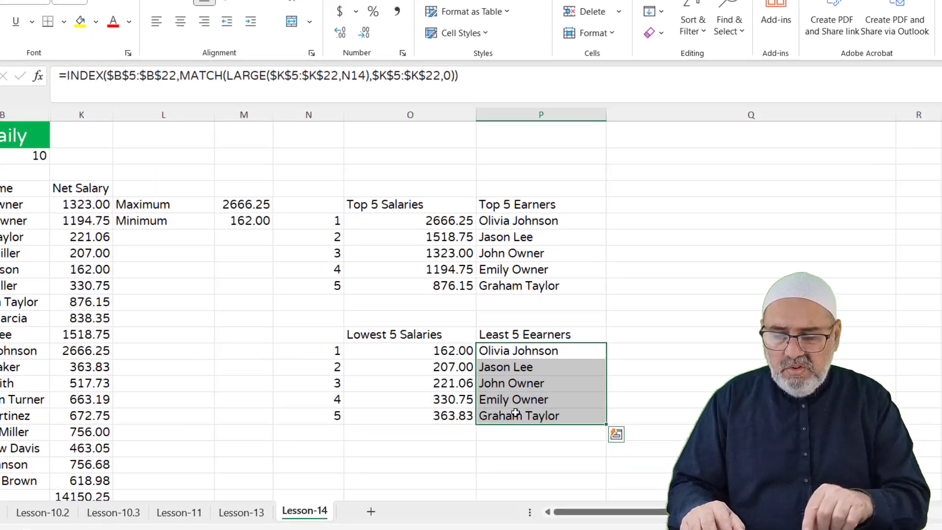
key("ctrl+h")
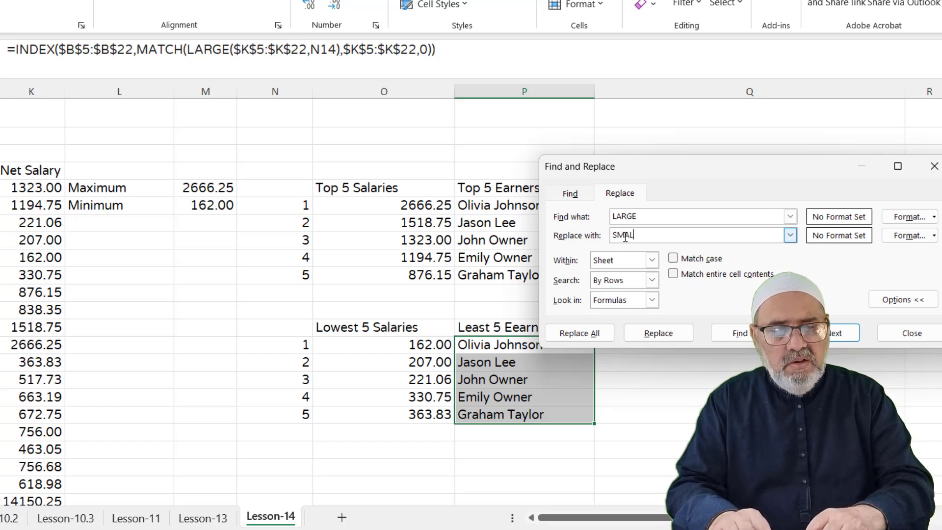
left_click(597, 337)
left_click(392, 269)
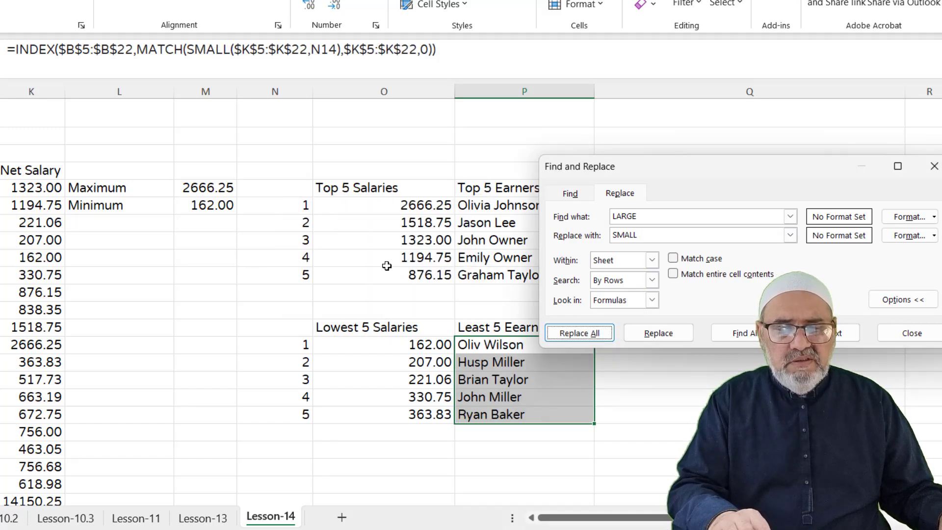
left_click(903, 337)
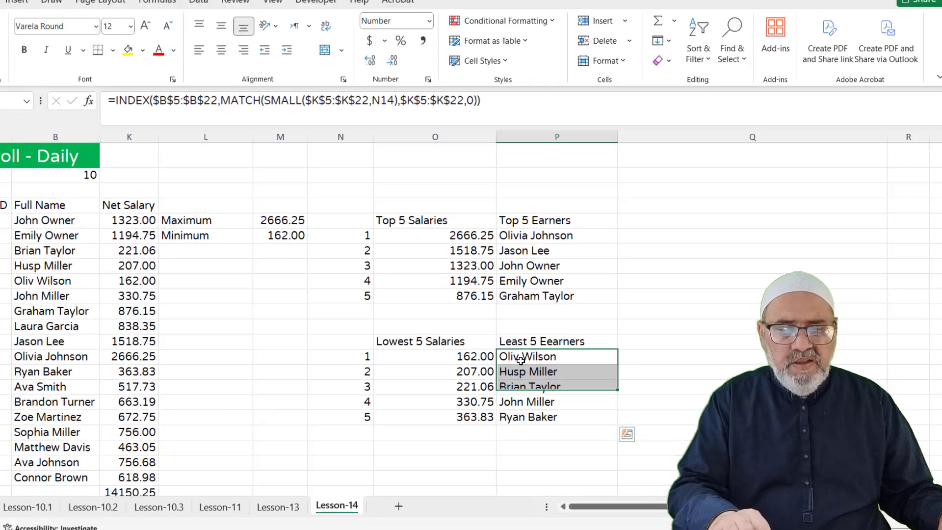
Check the Lowest 5 Salaries and their earners against the Net Salary and Full Name columns
left_click(478, 345)
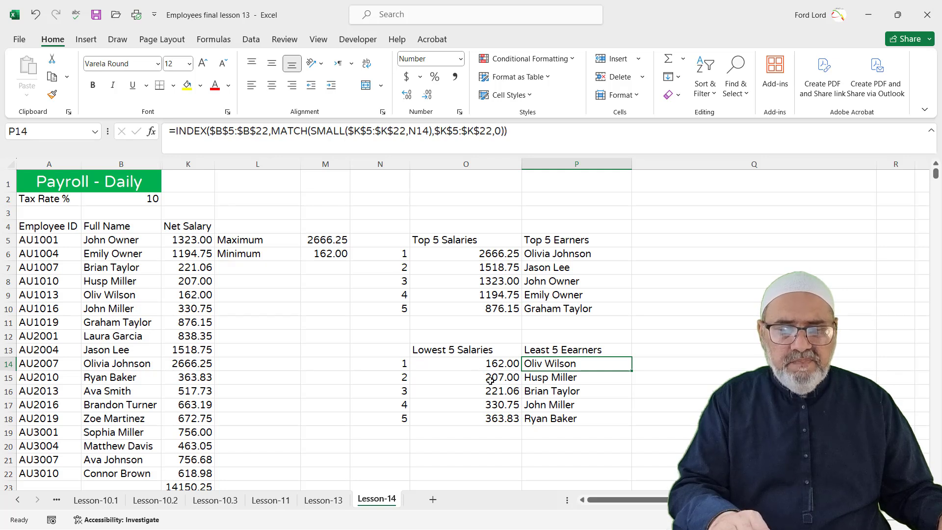
left_click(183, 285)
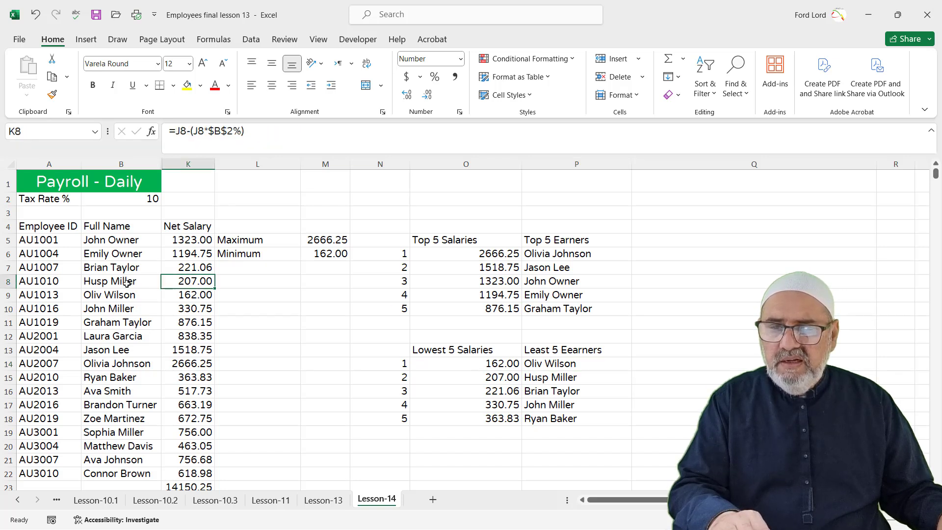
left_click(496, 394)
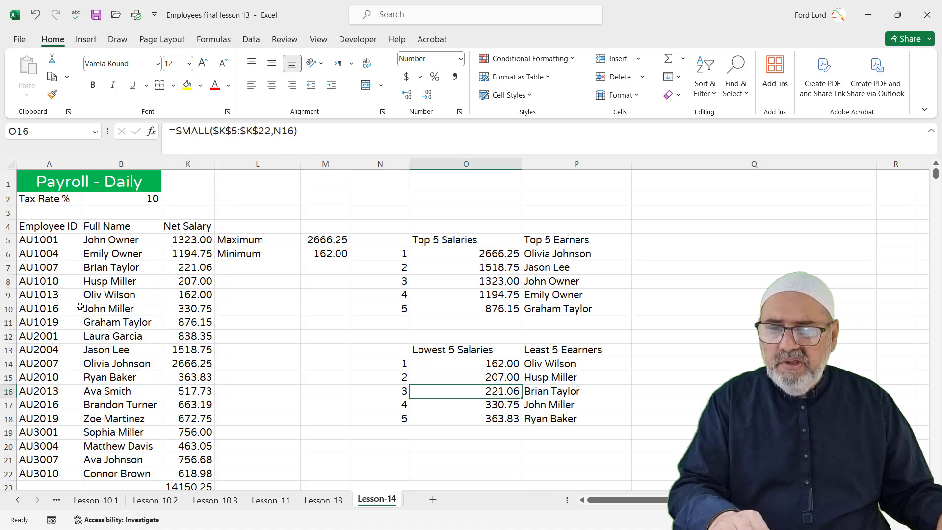
left_click(493, 405)
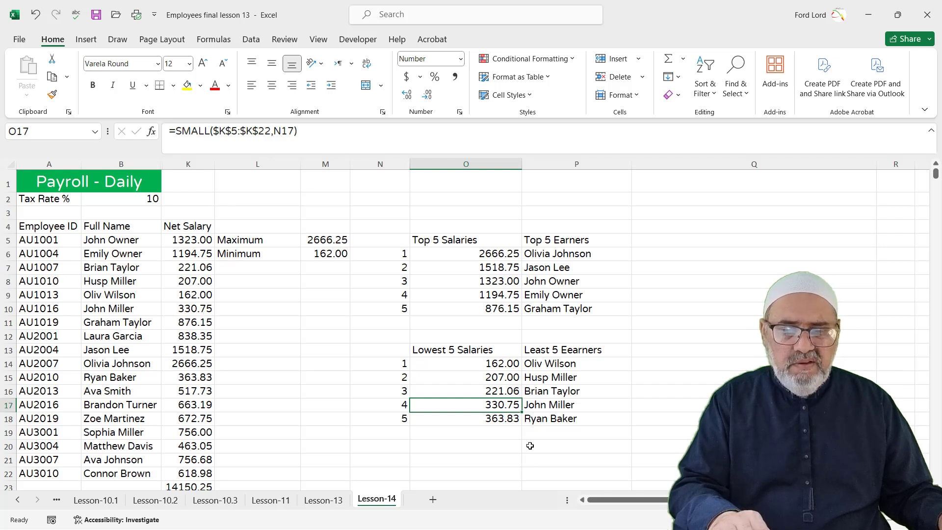
left_click(486, 421)
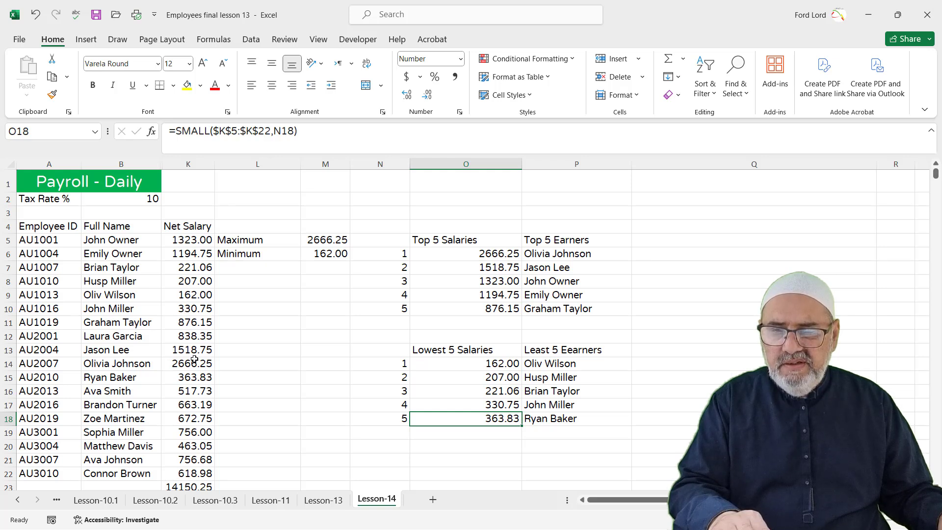
left_click(195, 377)
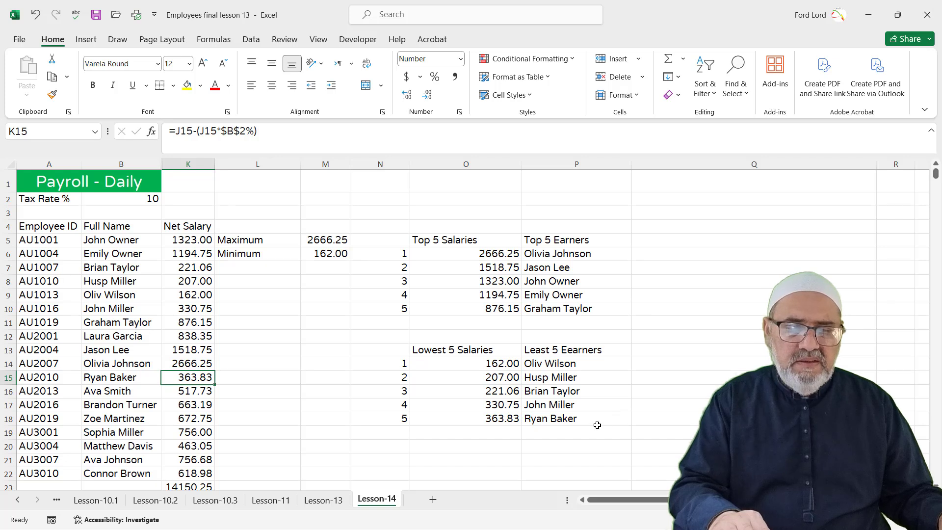